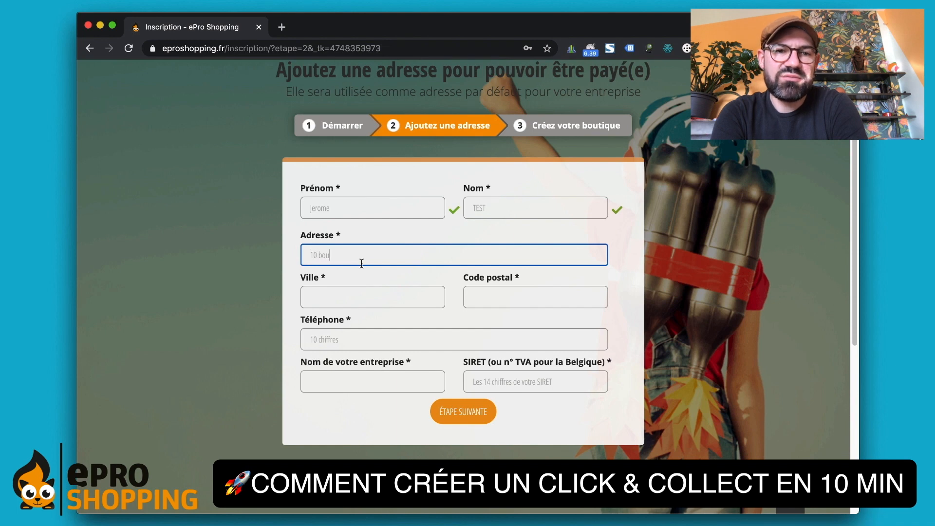
- Enter the business street address, postal code and phone number on the address step
type("de la république")
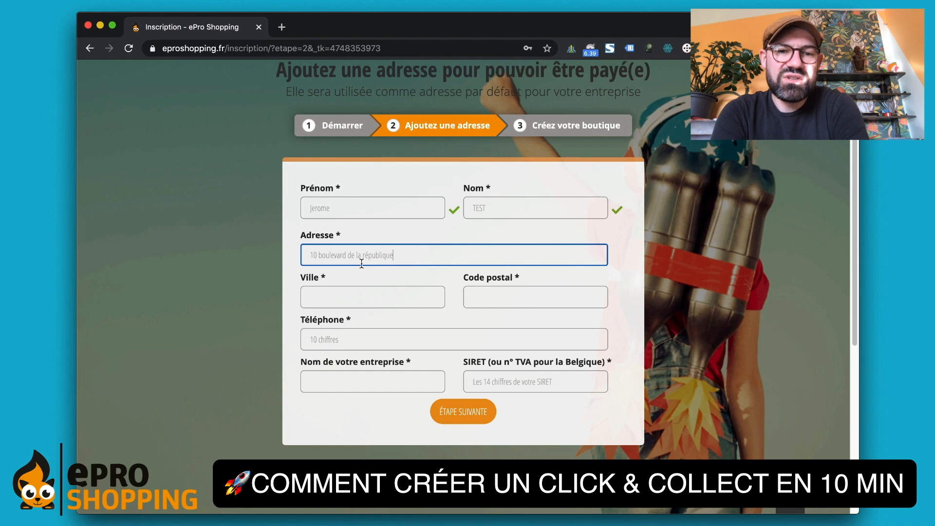
type("14000")
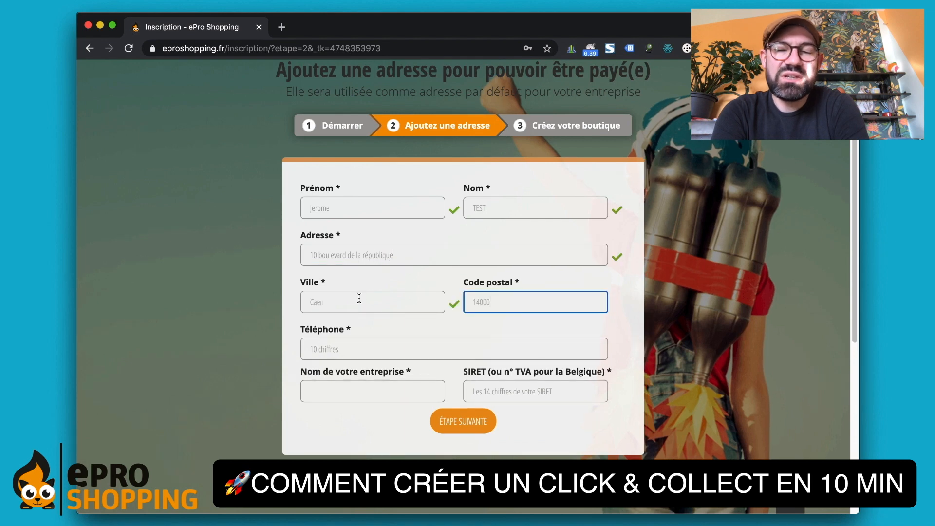
left_click(286, 329)
left_click(313, 351)
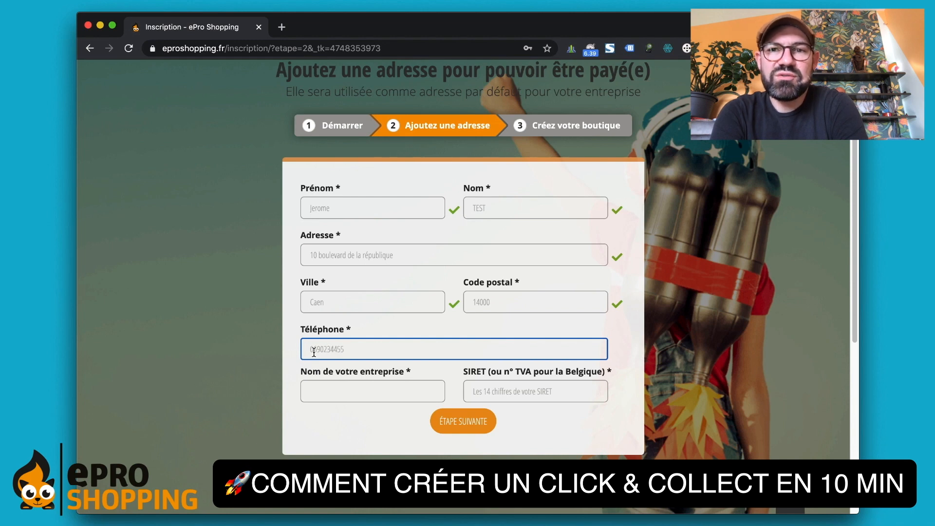
- Fill in the company name '1000 Couleurs' and the company's SIRET number
left_click(329, 398)
type("100")
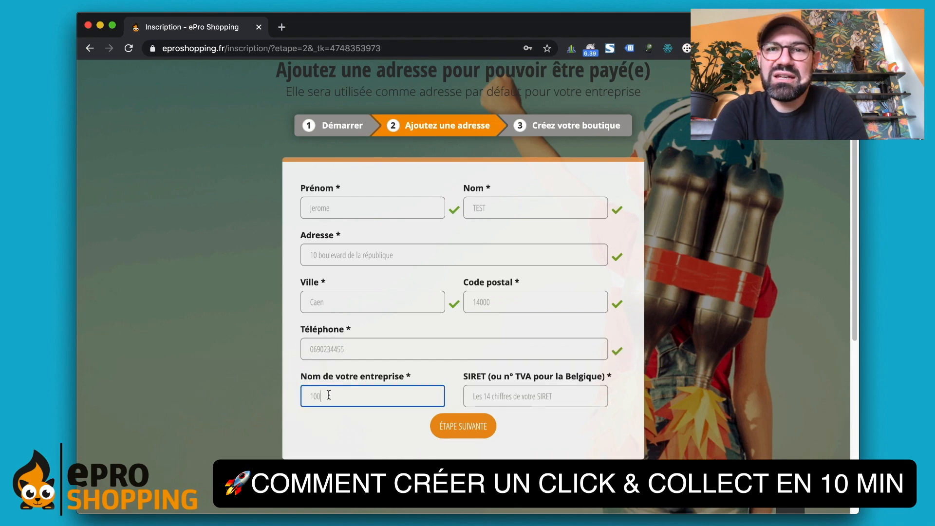
type("0 Couleurs")
left_click(564, 399)
type("123456789")
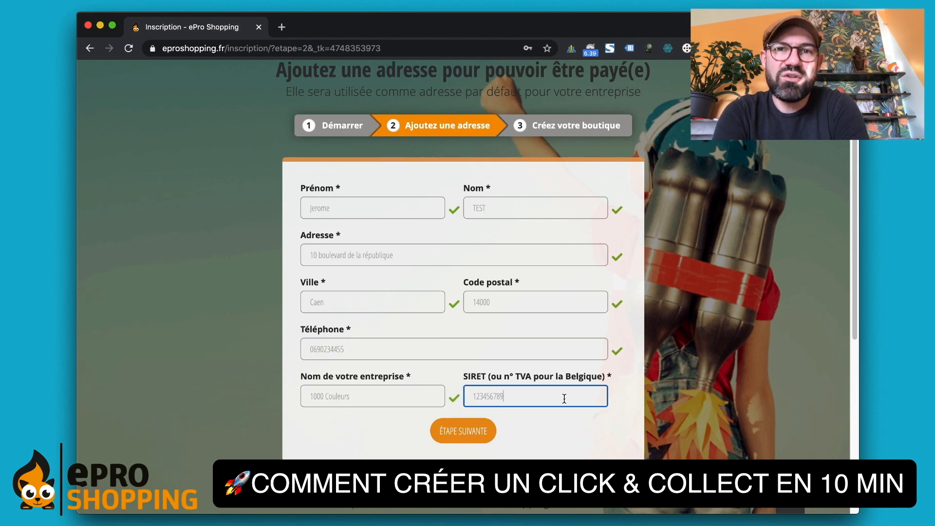
type("00010")
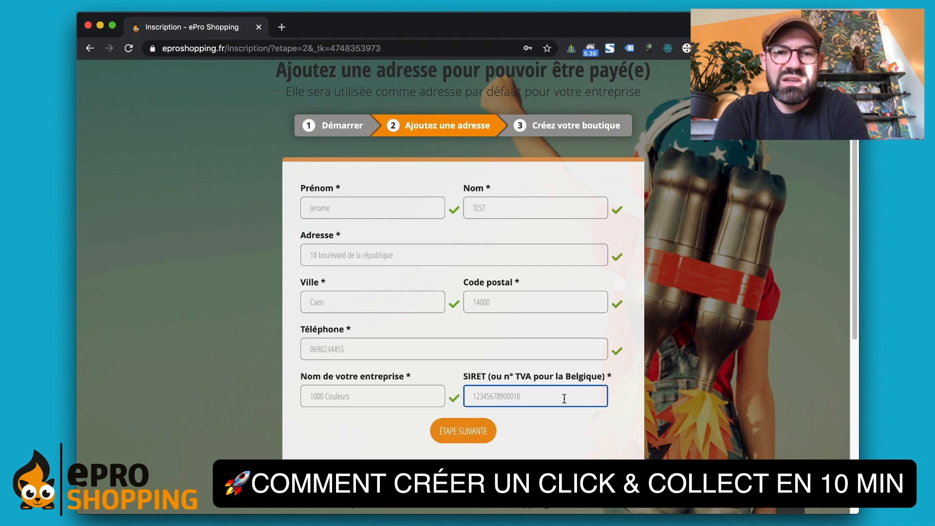
- Continue to the shop-creation step and set the slogan from the saved suggestion
left_click(448, 434)
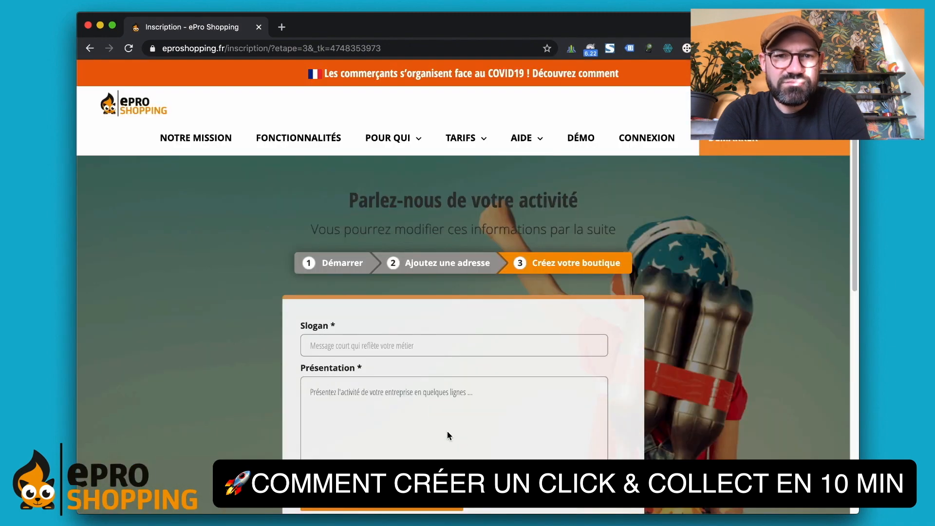
scroll(602, 433, "down", 5)
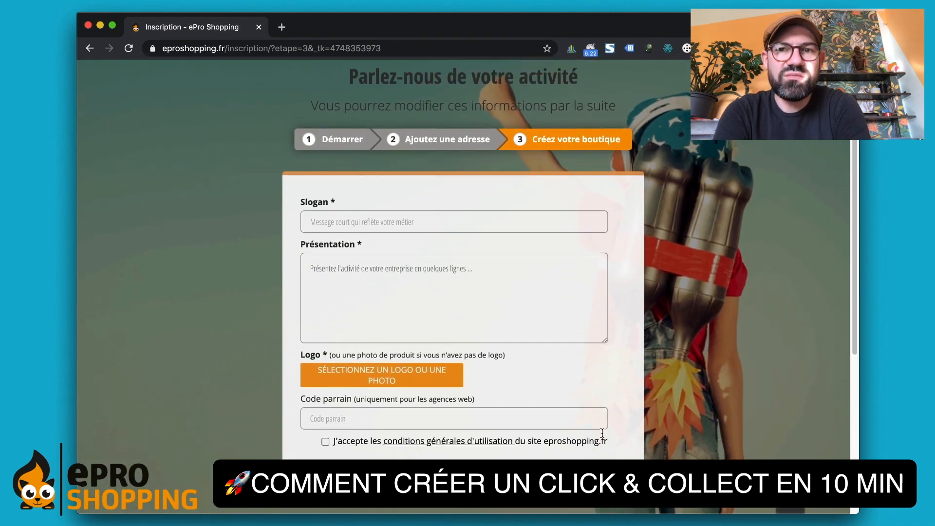
left_click(420, 218)
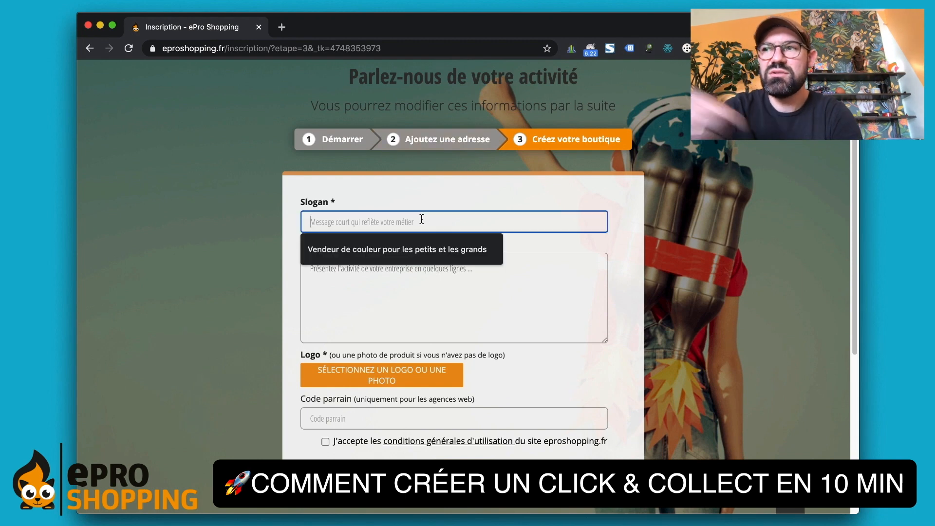
left_click(437, 252)
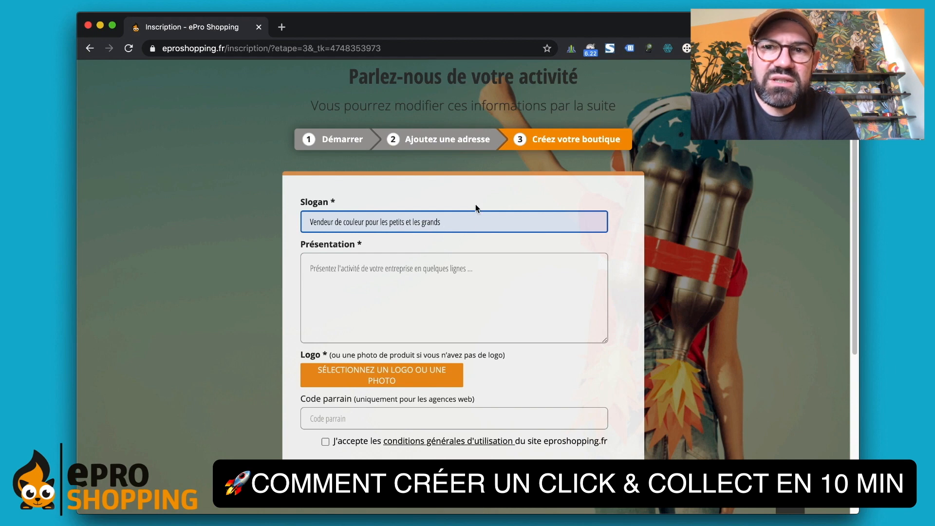
- Write the Caen paint-shop presentation, upload the palette logo and accept the terms of use
left_click(486, 278)
type("Notre magasin situé à Caen")
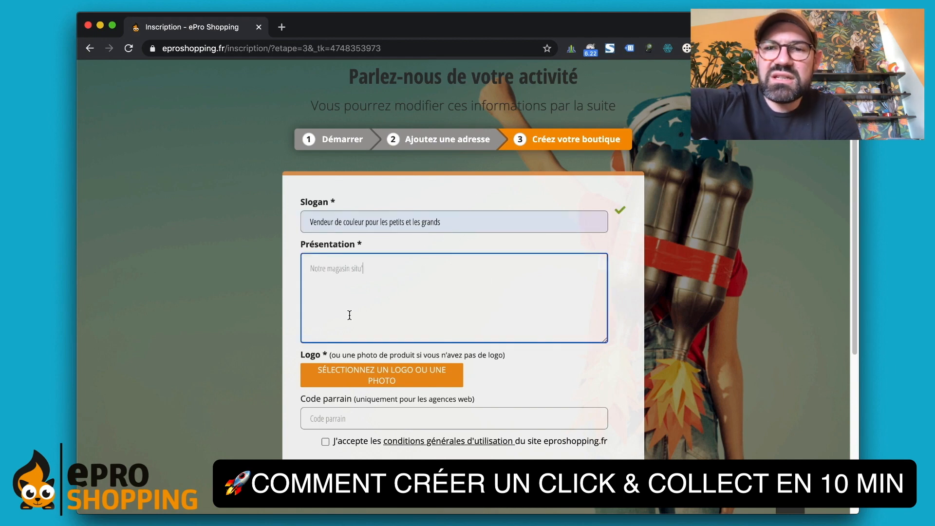
type(" vous propose une sélection de peinture et d'accessoire de loisirs cr")
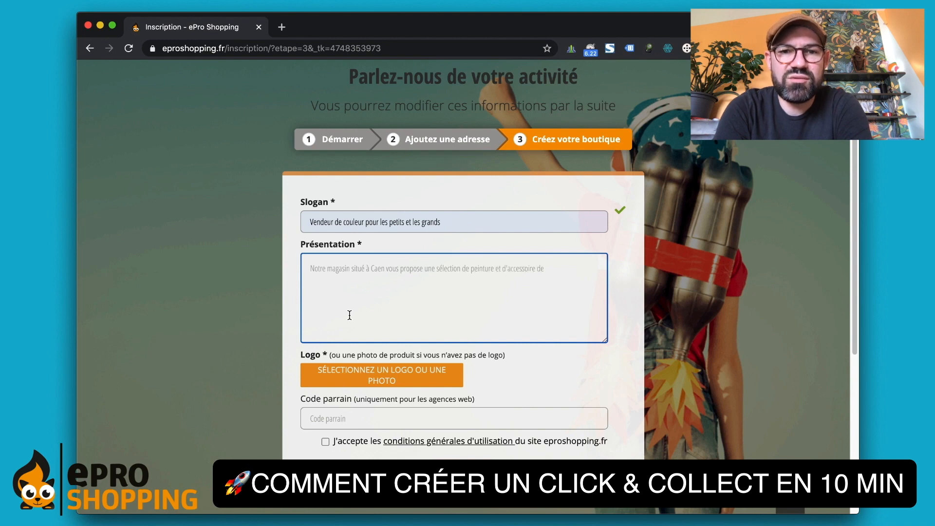
type("éatfis pour toute la famille")
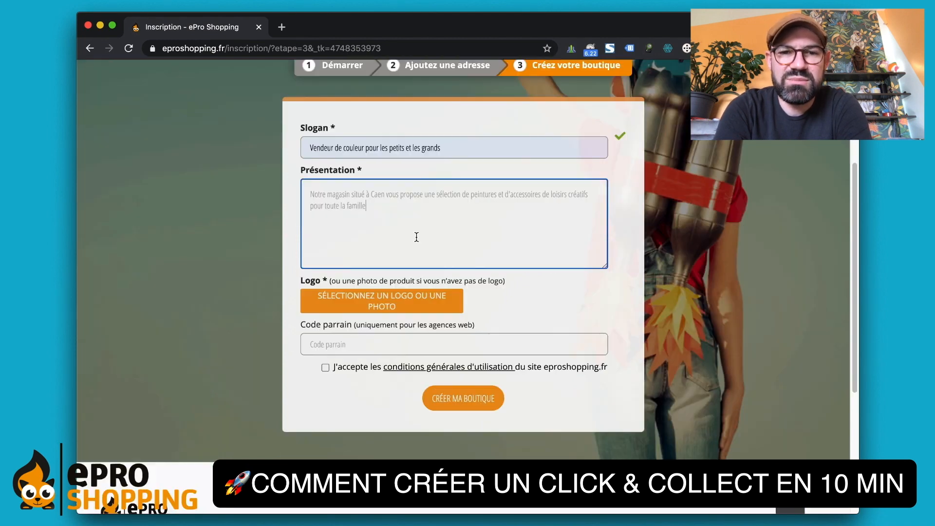
scroll(277, 273, "down", 2)
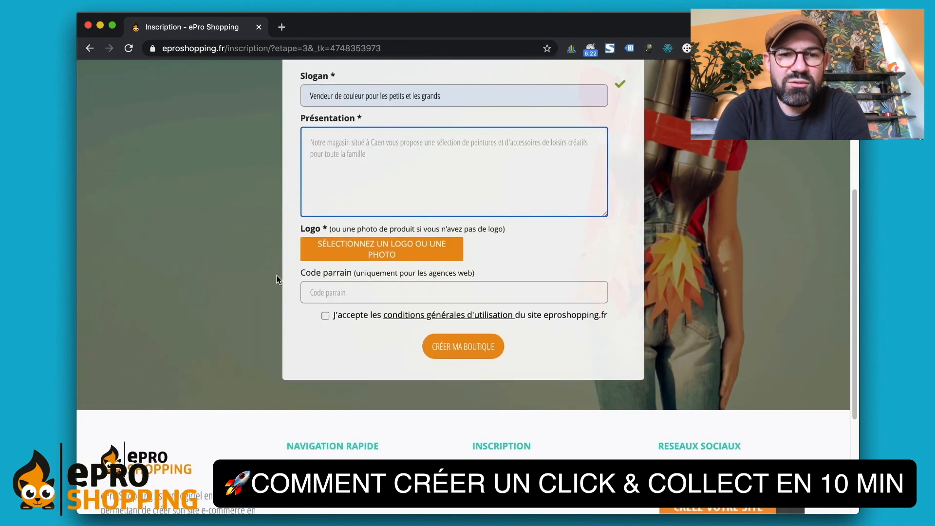
left_click(385, 249)
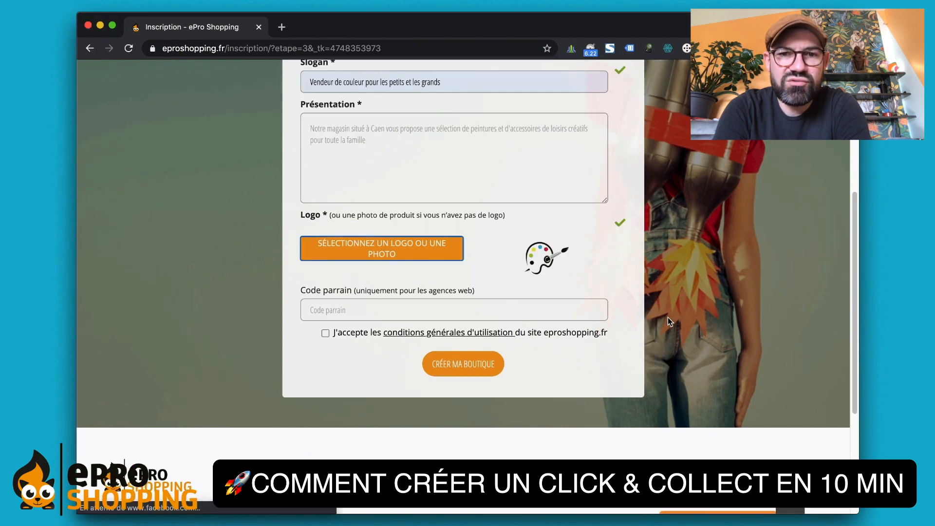
left_click(325, 333)
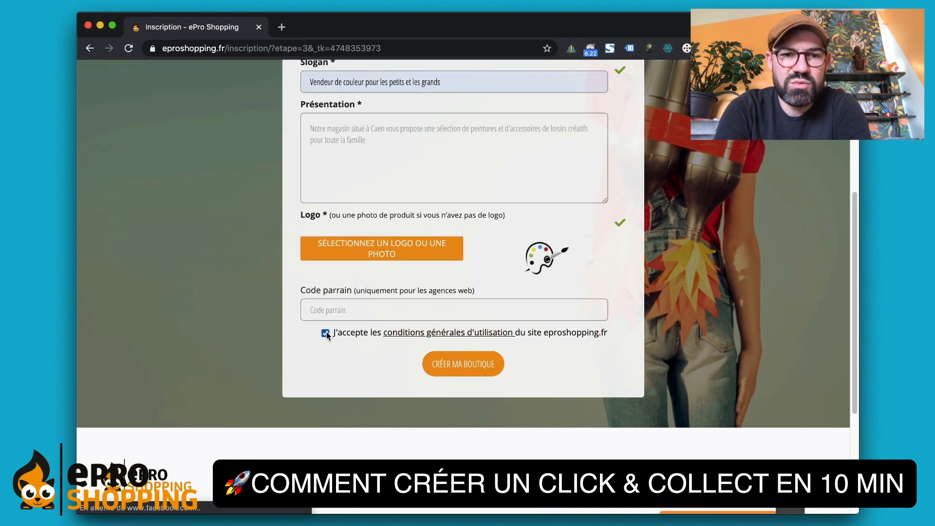
- Create the shop, then give the first product a paint-bottles photo and pasted title
left_click(489, 366)
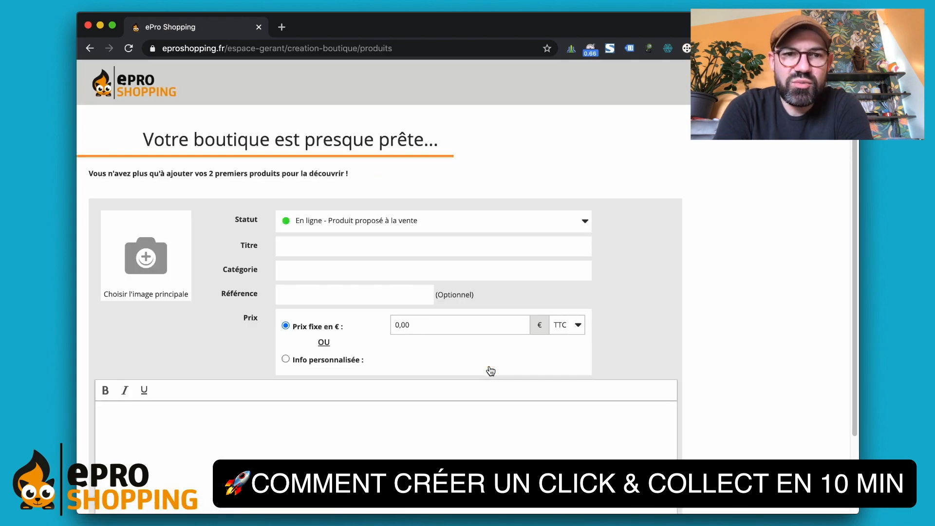
scroll(491, 371, "down", 1)
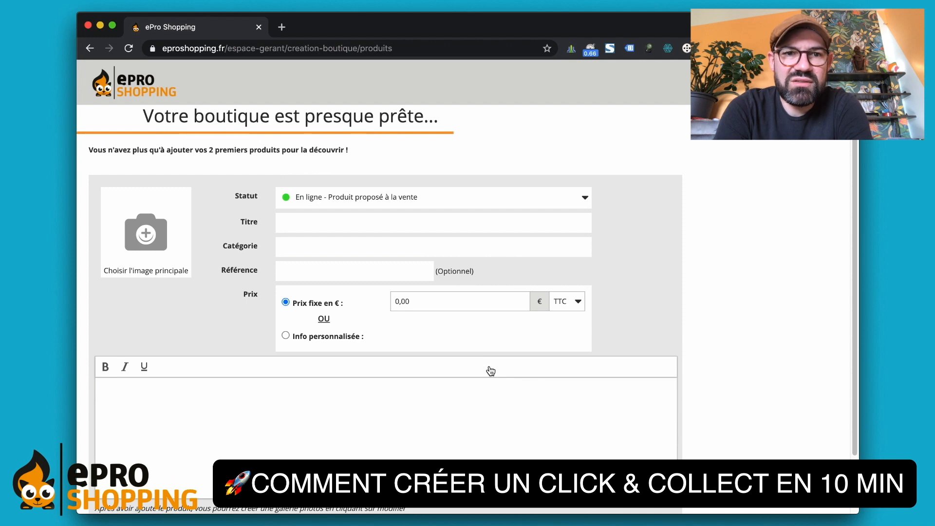
left_click(149, 229)
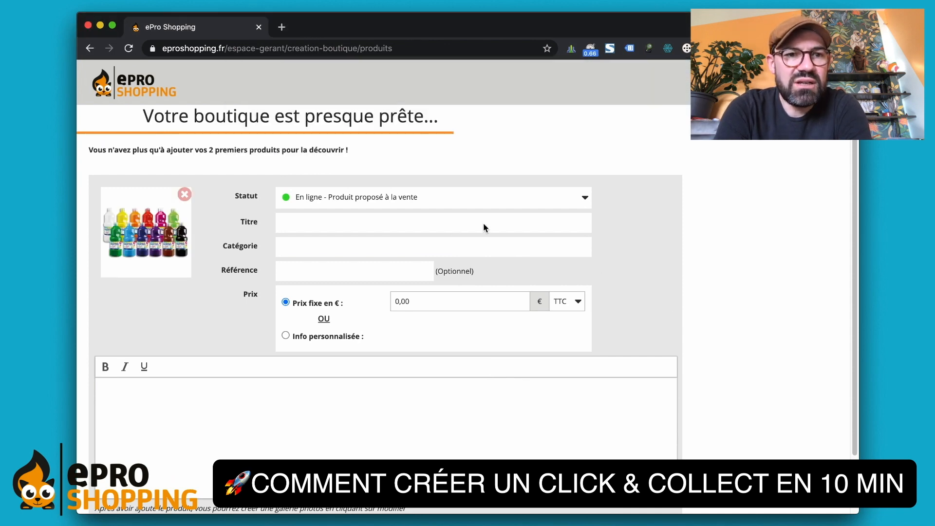
left_click(398, 228)
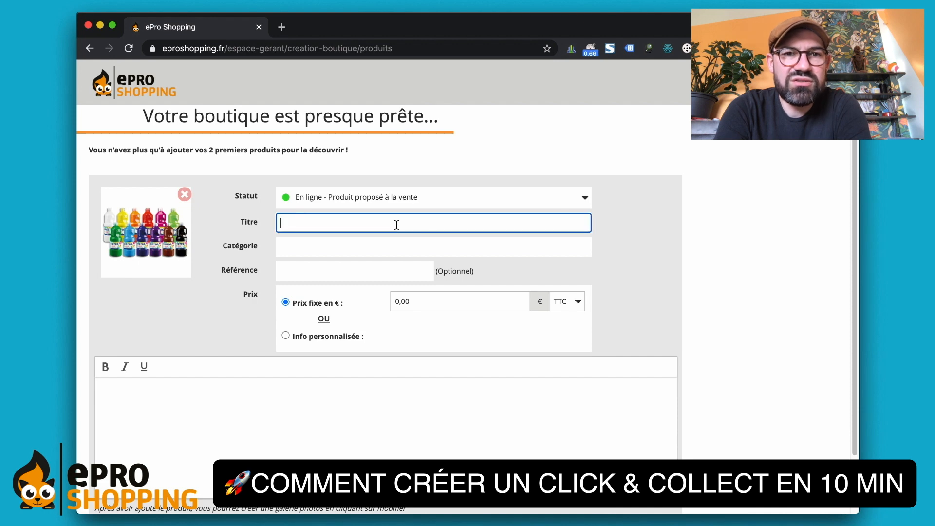
type("Lot de 8 x 1 litre de gouache liquide couleurs assorties")
- Set the product category to 'Peinture à l'eau' and price to 38,40
left_click(421, 240)
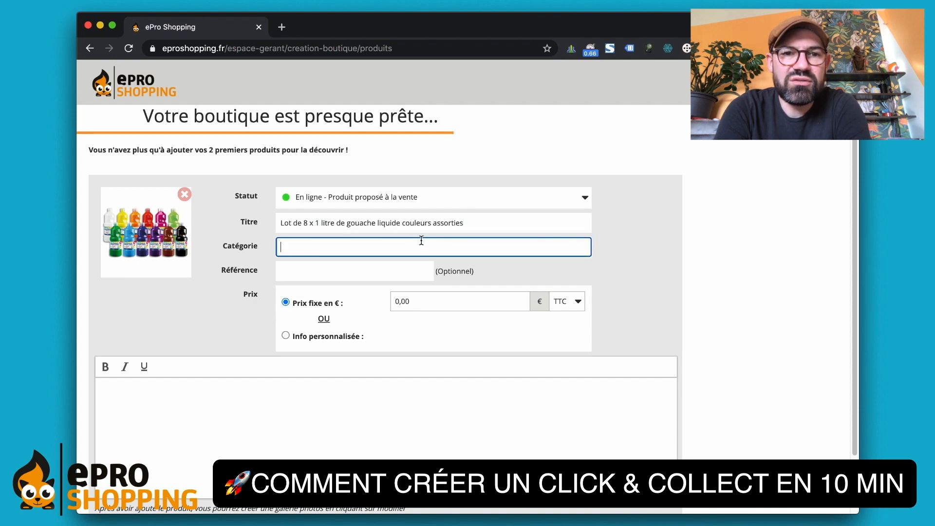
type("Peinture à l'eau")
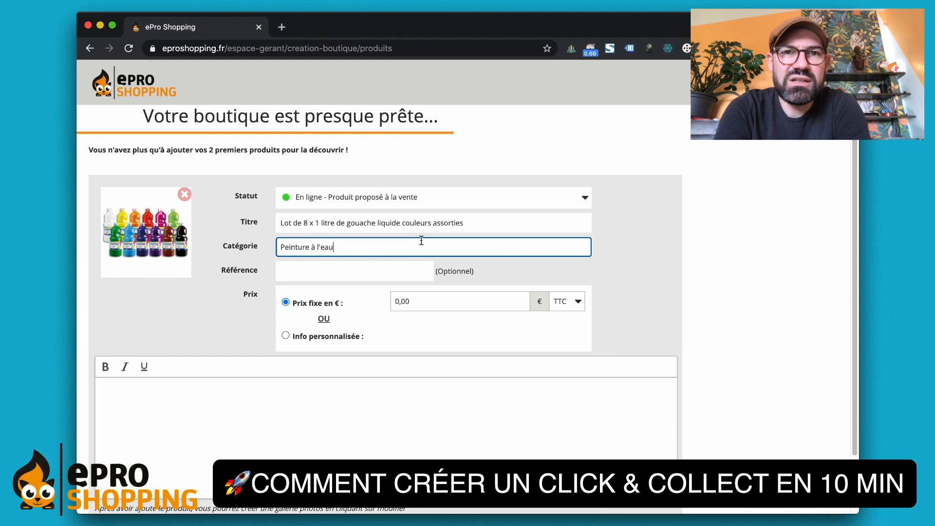
left_click(599, 265)
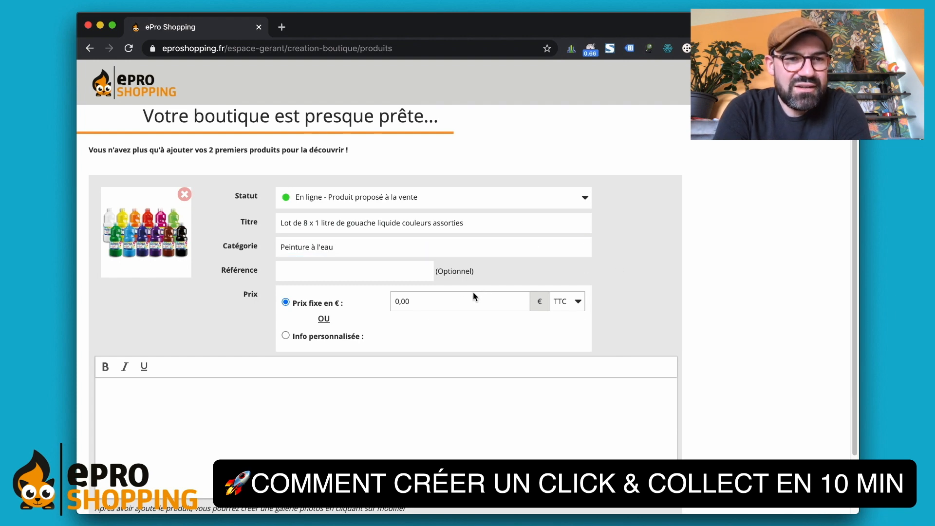
left_click(461, 297)
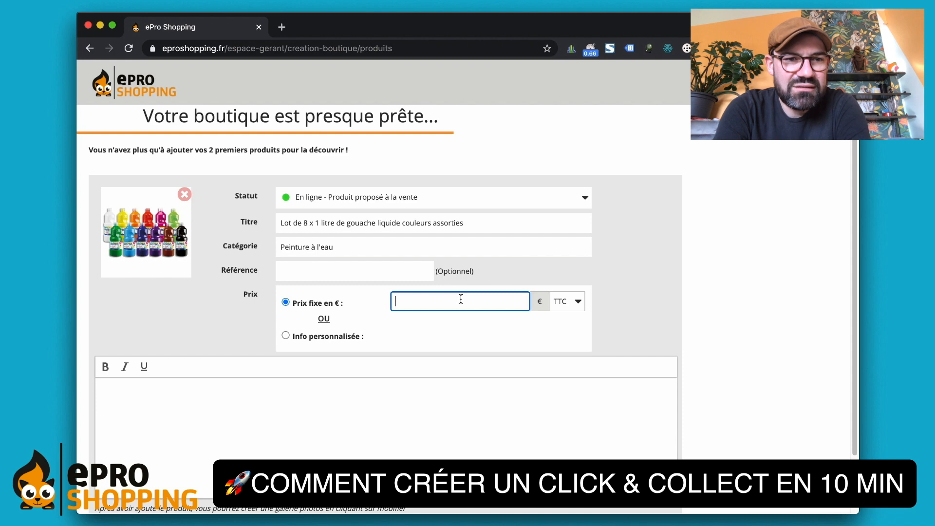
type("38,40")
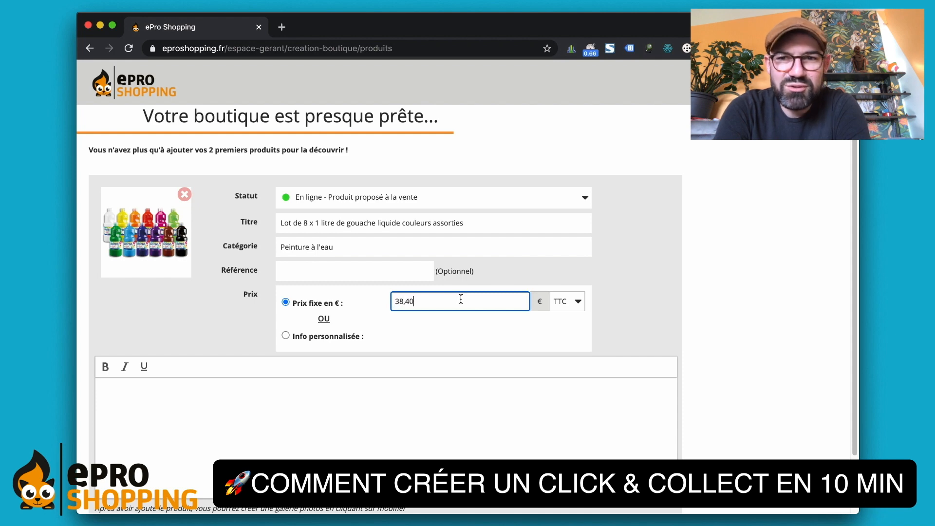
left_click(603, 295)
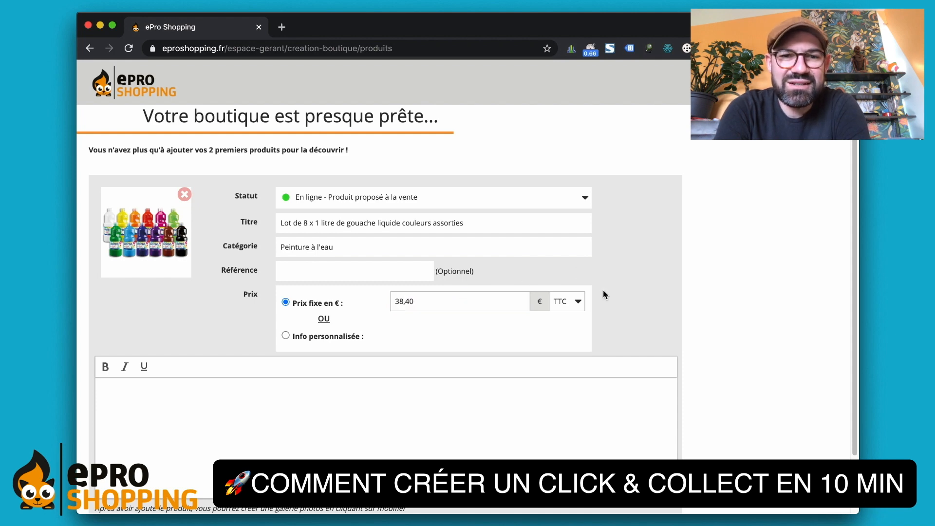
- Write the gouache set description with 'Gouache GIOTTO' in bold, then save the product
left_click(303, 384)
type("Gouache GIOTTO")
key("Return")
type("Lot de 8 flacons de 1 litre assortis")
key("Return")
type("Blanc, Jaune d'or, Orange, Rose, Rouge vermillon, Vert printemps, Bleu out")
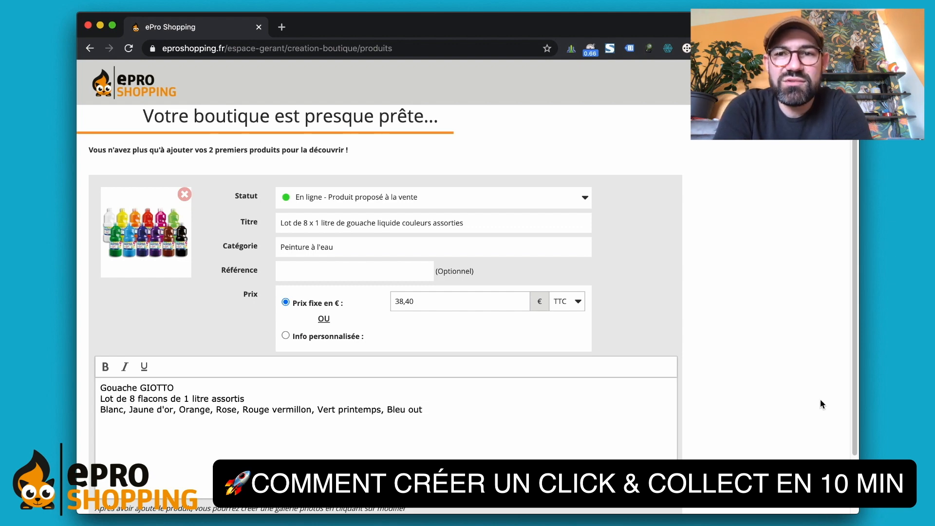
scroll(821, 404, "down", 3)
left_click_drag(183, 320, 100, 320)
left_click(105, 299)
left_click(300, 389)
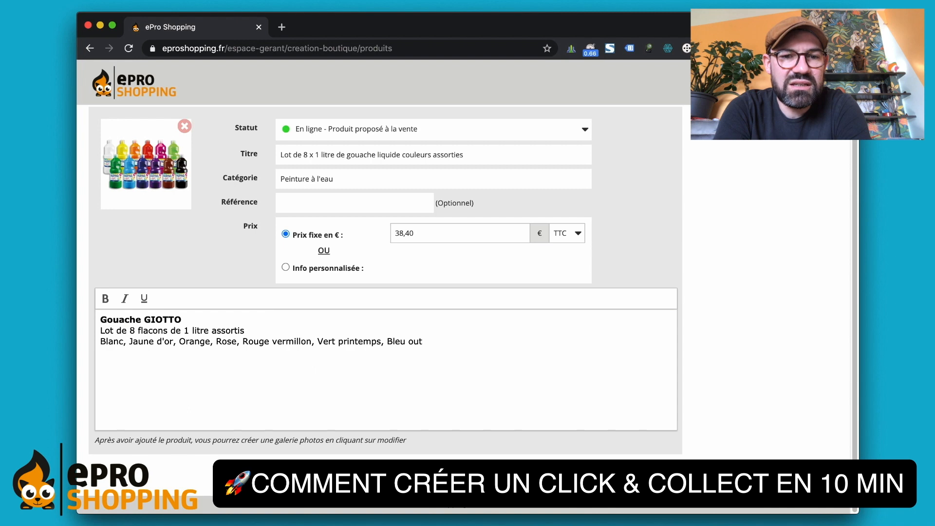
left_click(646, 475)
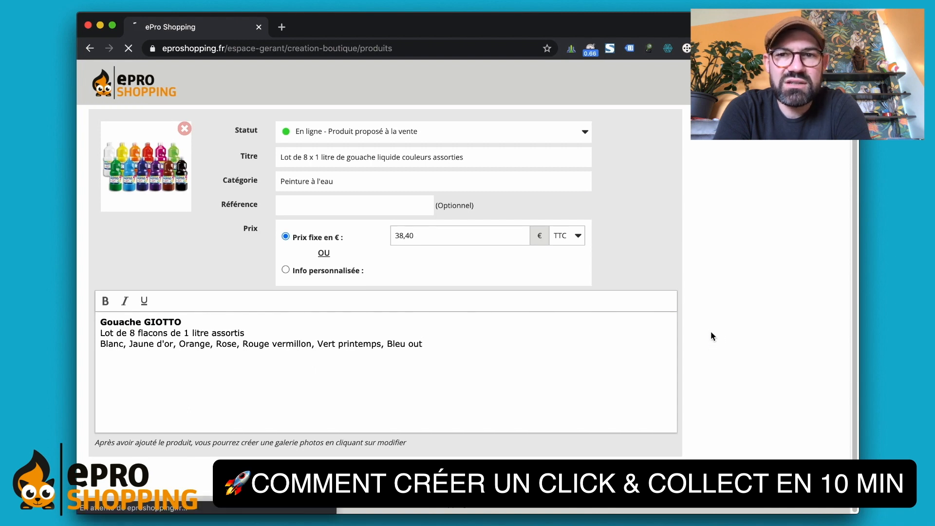
- Start a new product with the paint box photo, pasted title and category 'Peinture à l'eau'
left_click(130, 223)
left_click(241, 254)
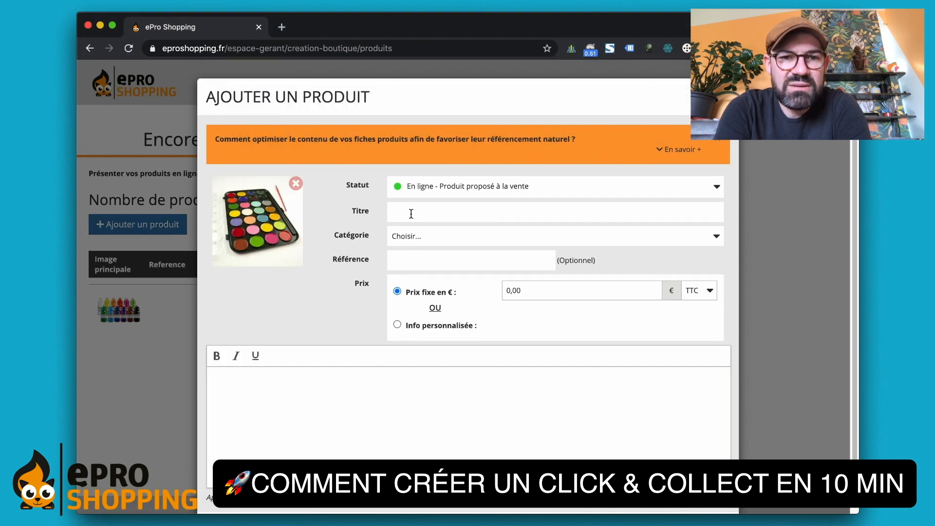
left_click(411, 213)
type("Boîte de peinture avec 28 couleurs")
left_click(458, 236)
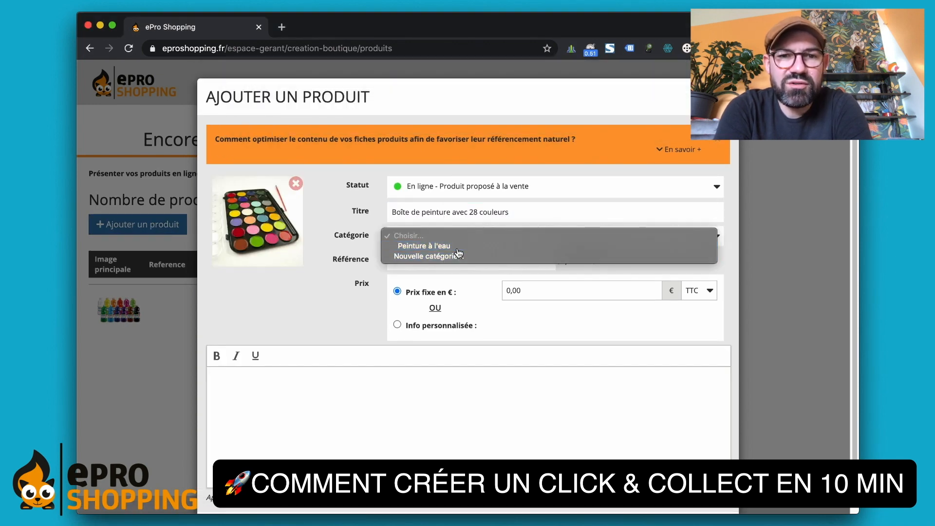
left_click(458, 247)
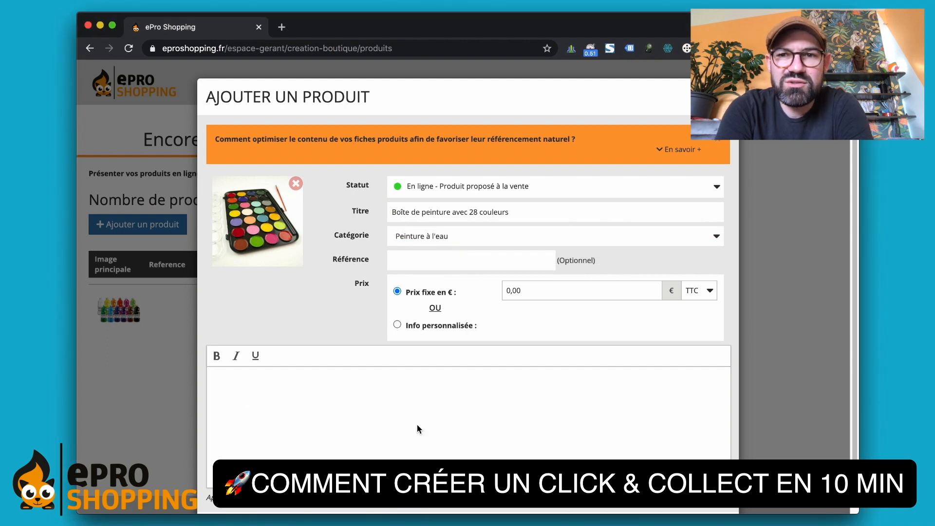
- Paste a two-paragraph description, set the price to 7,50 and save the product
type("Boîte de peinture avec 28 couleurs à l’eau et un pinceau. Plongez votre pinceau dans l'eau et remplissez le pinceau de couleur. Plus le pinceau est mouillé, plus la couleur sera claire sur le papier. Grâce à l'eau, les couleurs se mélangent facilement, et vous pouvez réaliser les plus jolies peintures.")
left_click(454, 377)
key("Return")
key("Return")
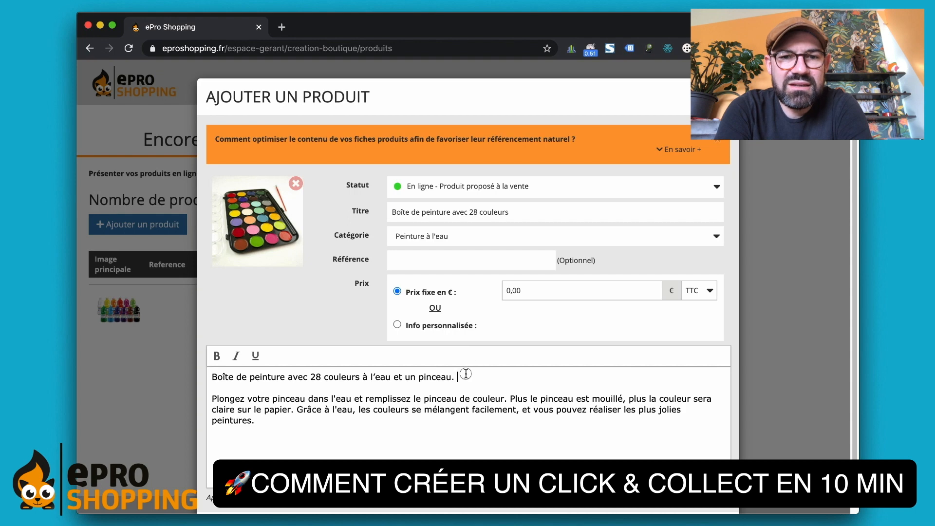
left_click(518, 291)
type("7,50")
left_click(511, 392)
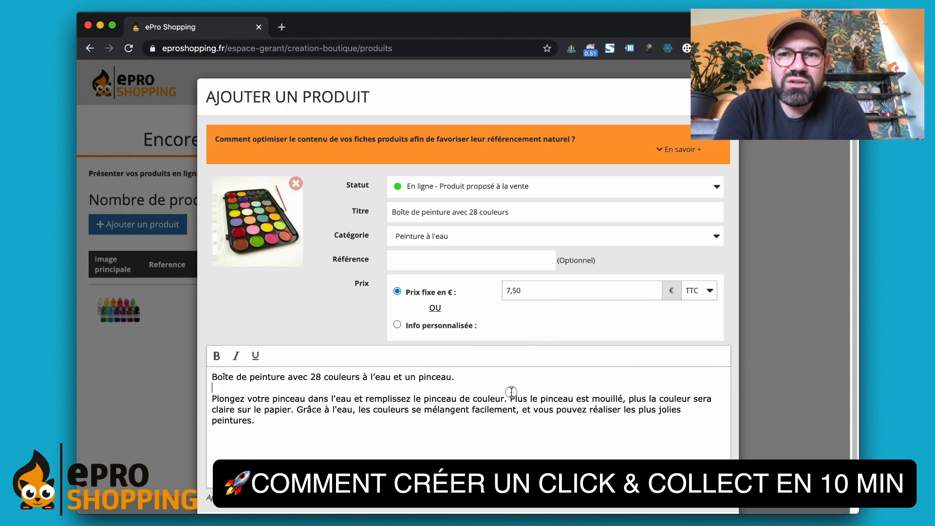
scroll(762, 351, "down", 2)
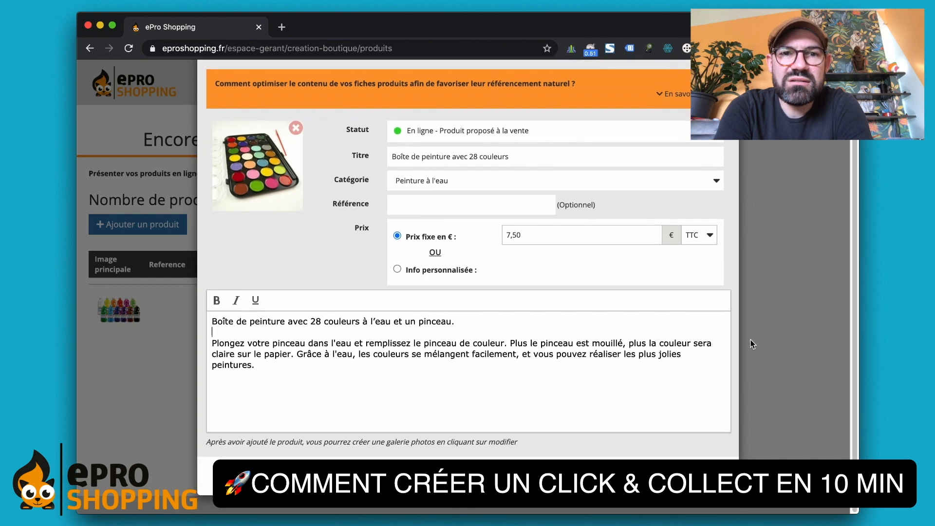
left_click(697, 477)
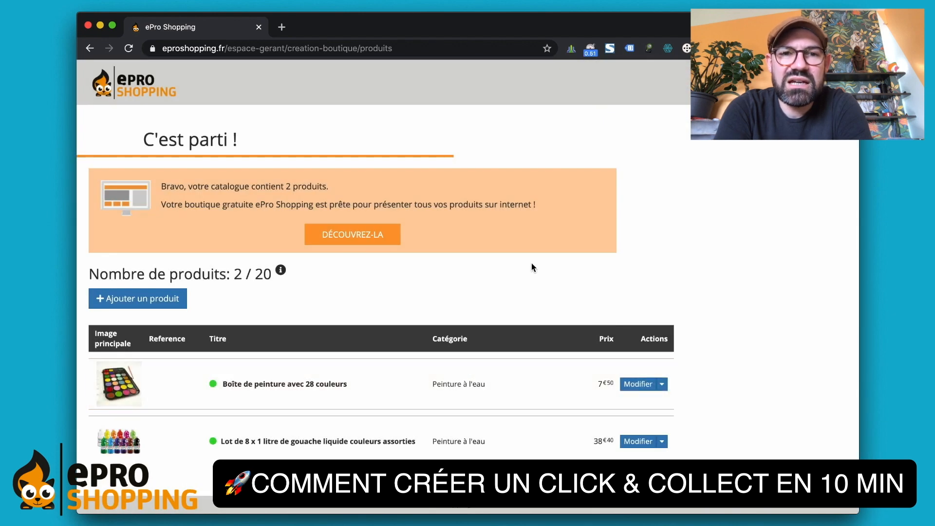
- Go to the site-personalisation page and open the shop preview (Voir l'aperçu) in a new tab
left_click(354, 237)
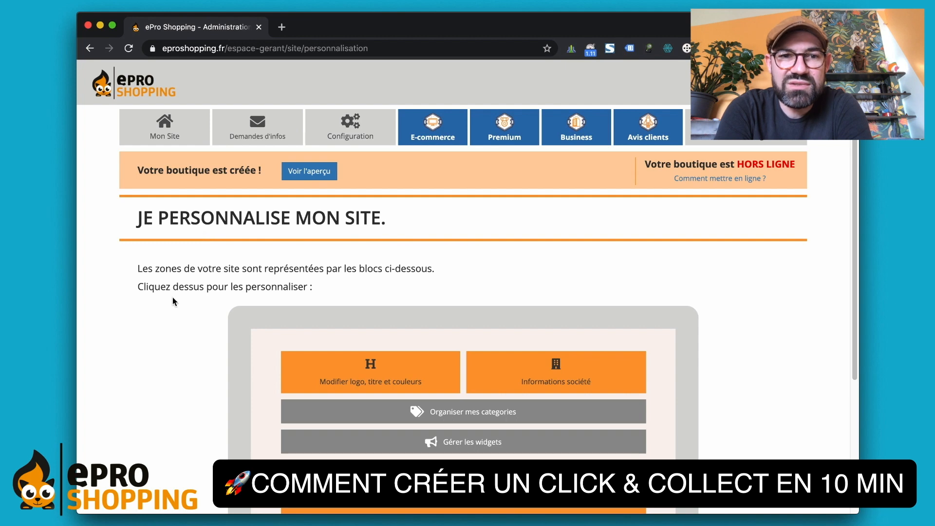
scroll(173, 301, "down", 2)
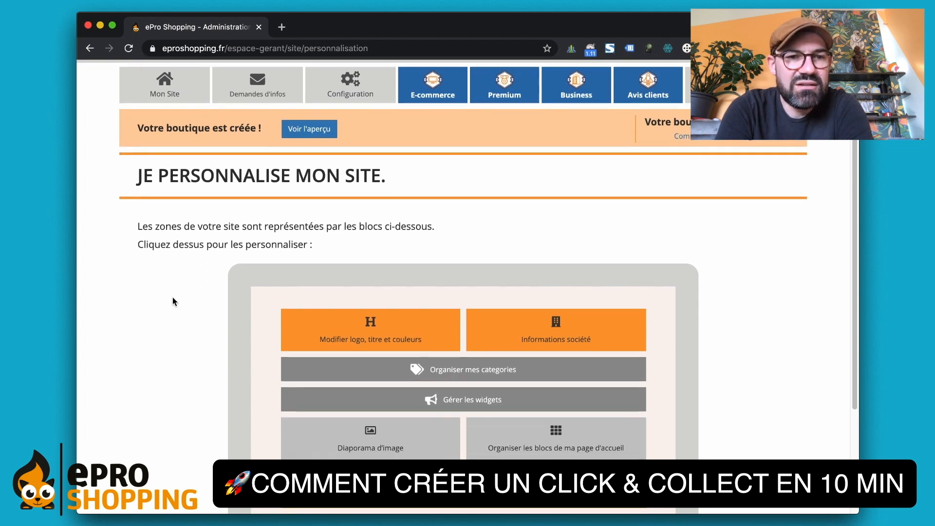
left_click(308, 130)
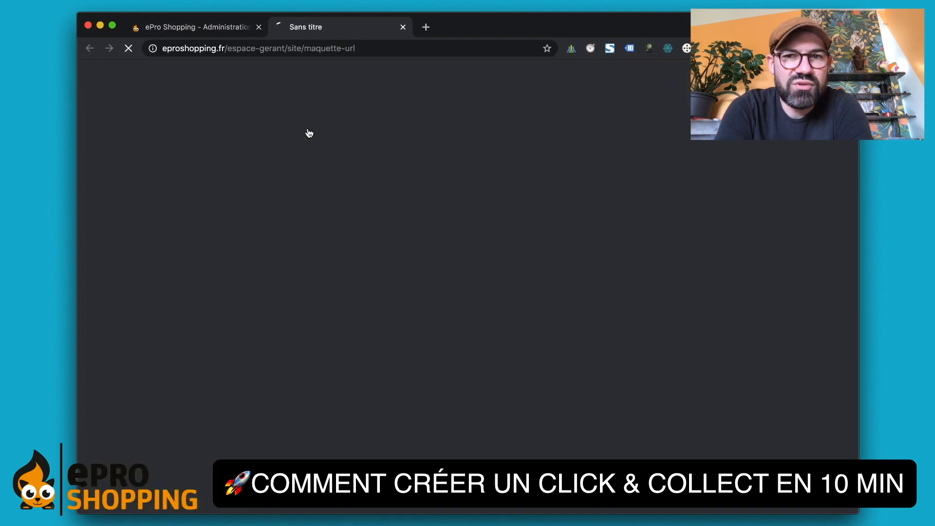
- Browse the Peinture à l'eau catalogue in the preview and open the paint box product page
scroll(204, 199, "down", 2)
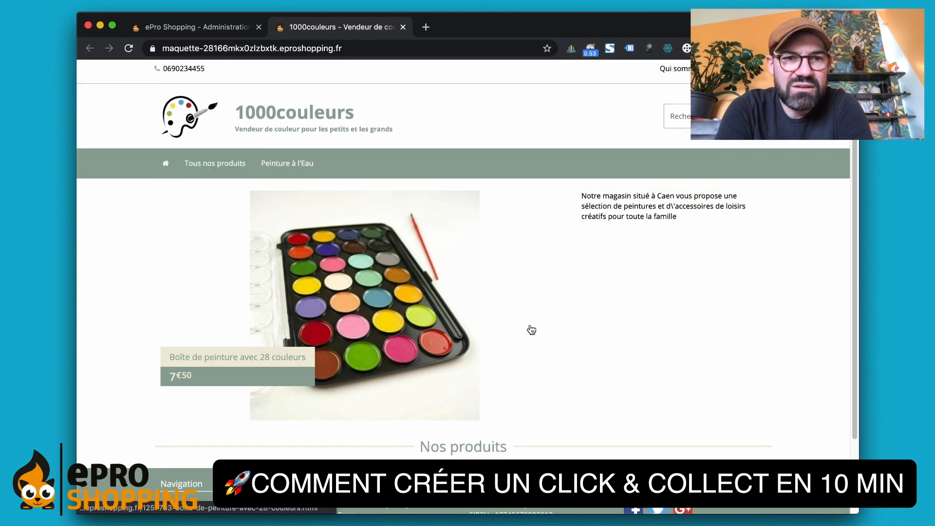
mouse_move(217, 168)
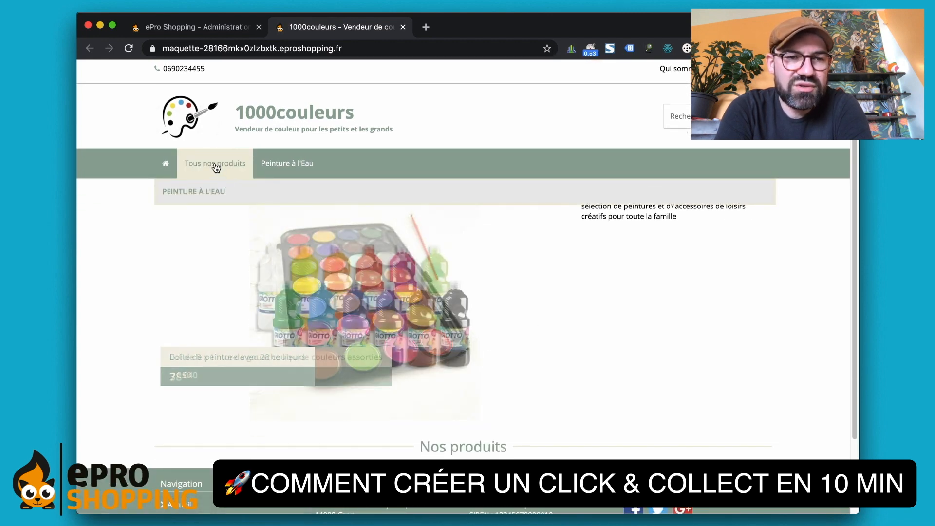
left_click(199, 190)
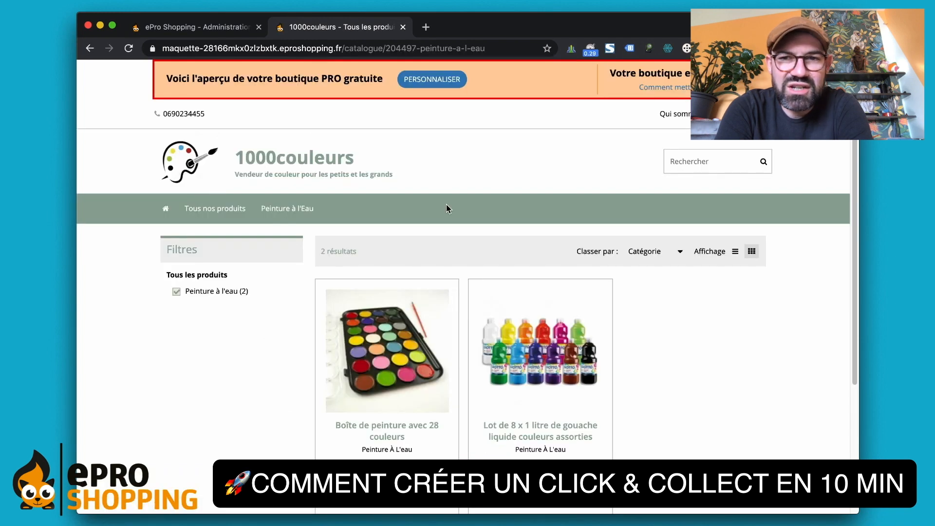
scroll(447, 205, "down", 5)
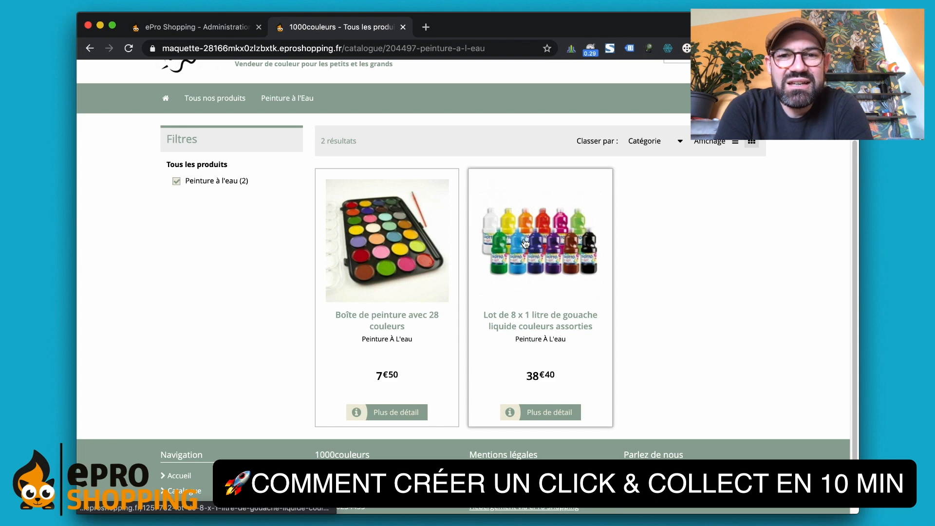
scroll(490, 232, "up", 2)
scroll(490, 232, "down", 2)
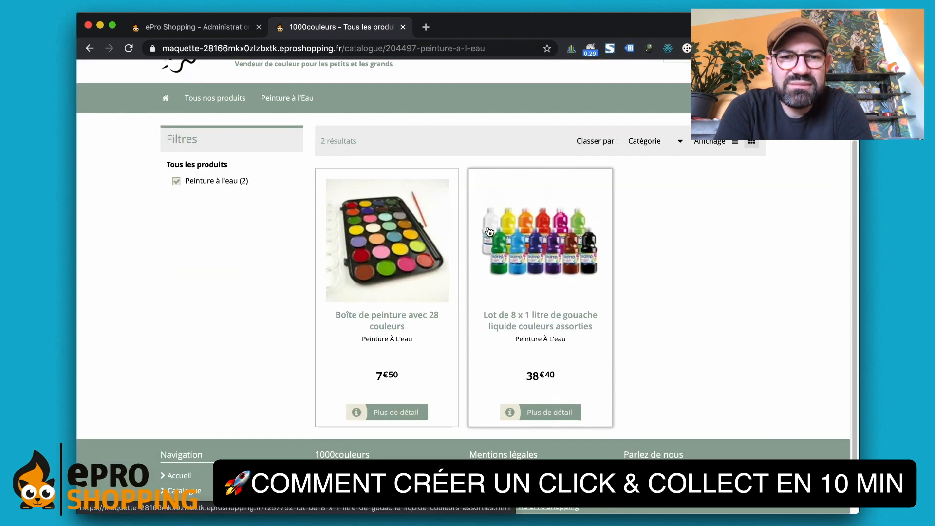
left_click(430, 254)
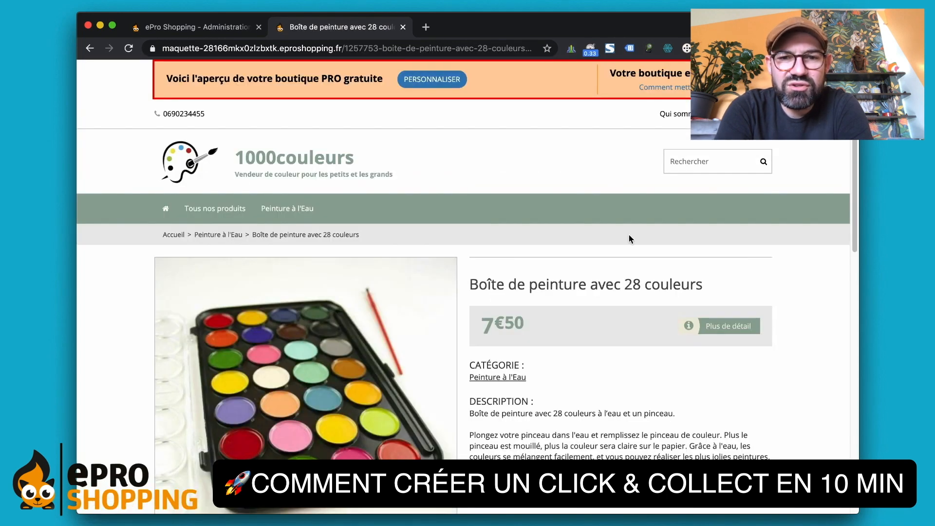
- Try the Plus de détail request form, close it, and return to PERSONNALISER
scroll(629, 236, "down", 2)
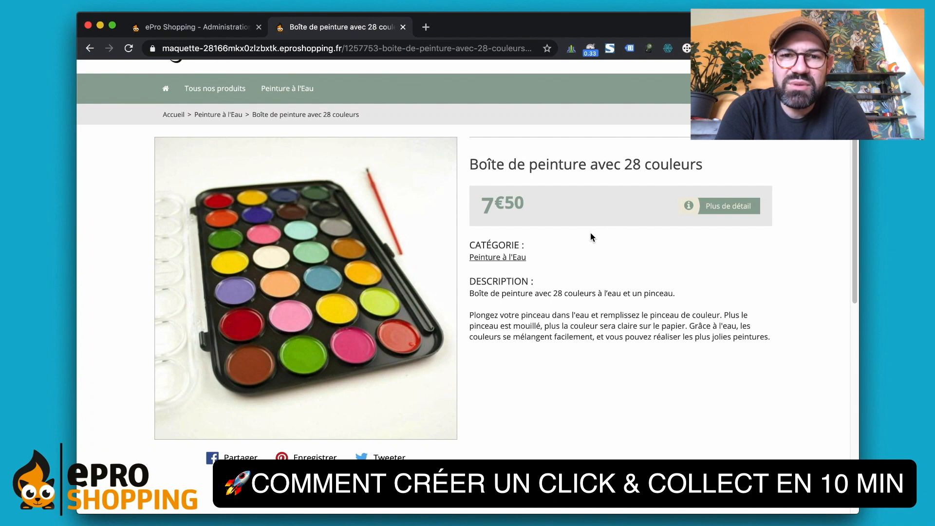
scroll(591, 235, "up", 1)
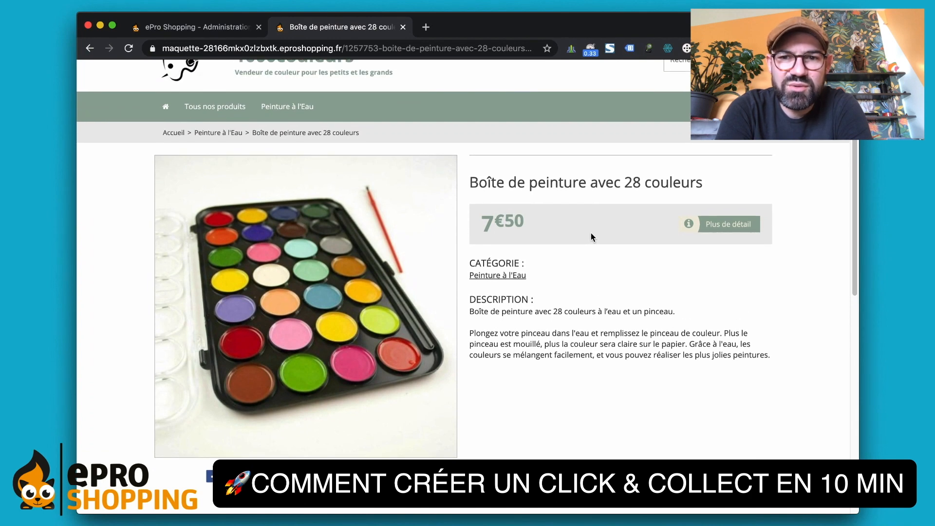
left_click(716, 225)
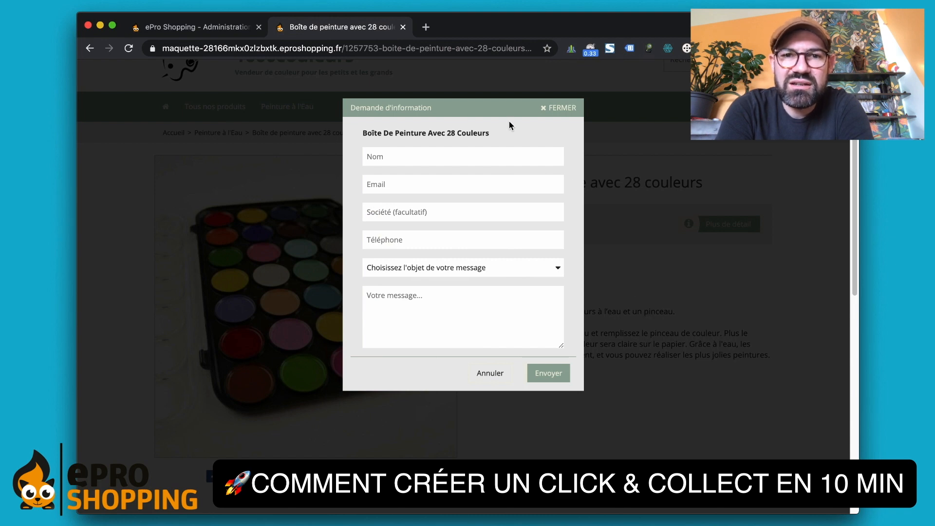
left_click(545, 112)
scroll(636, 293, "up", 3)
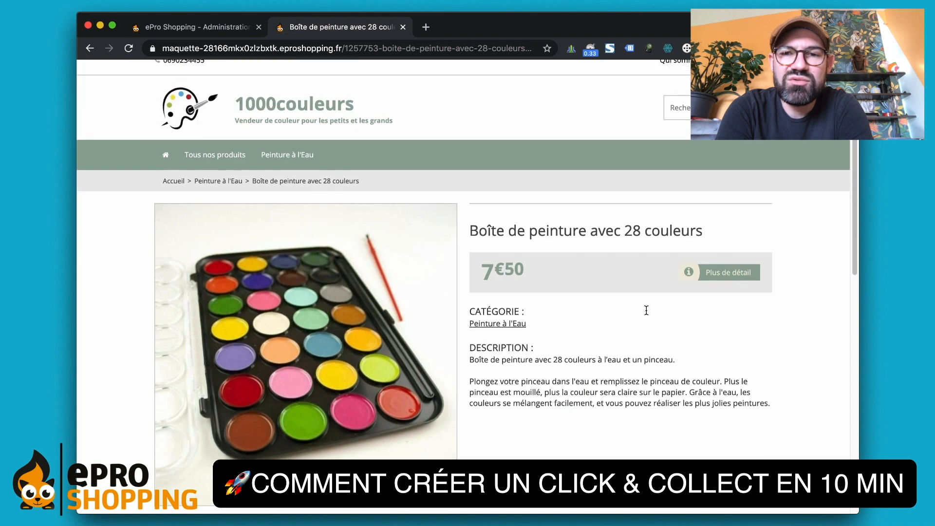
scroll(646, 310, "down", 1)
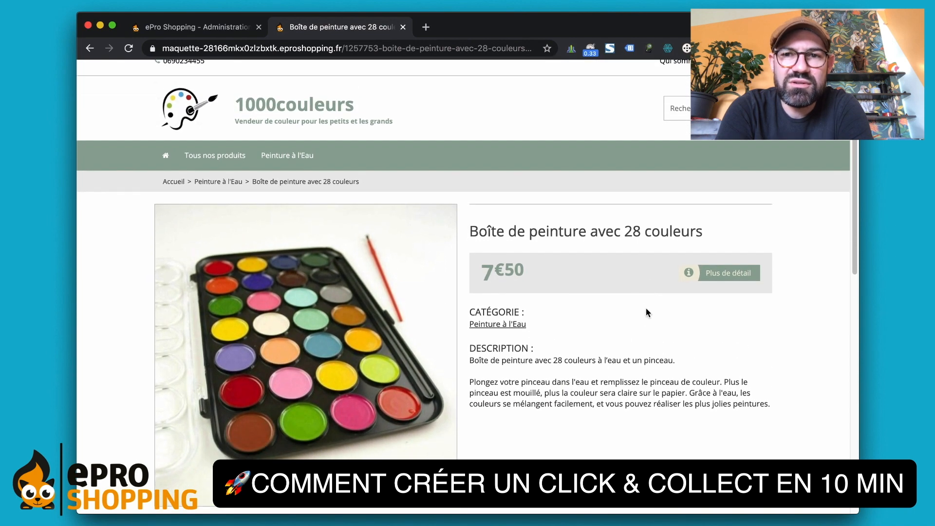
scroll(248, 100, "up", 1)
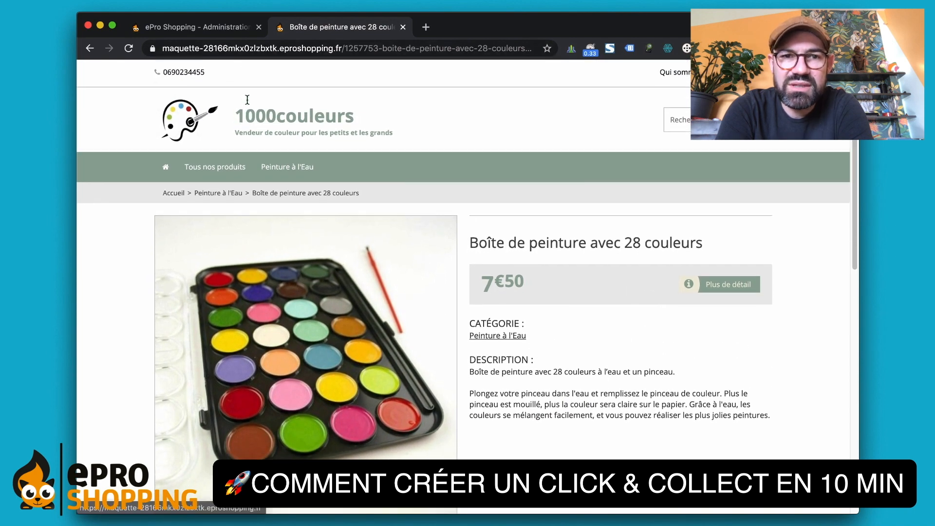
scroll(248, 99, "up", 2)
left_click(414, 90)
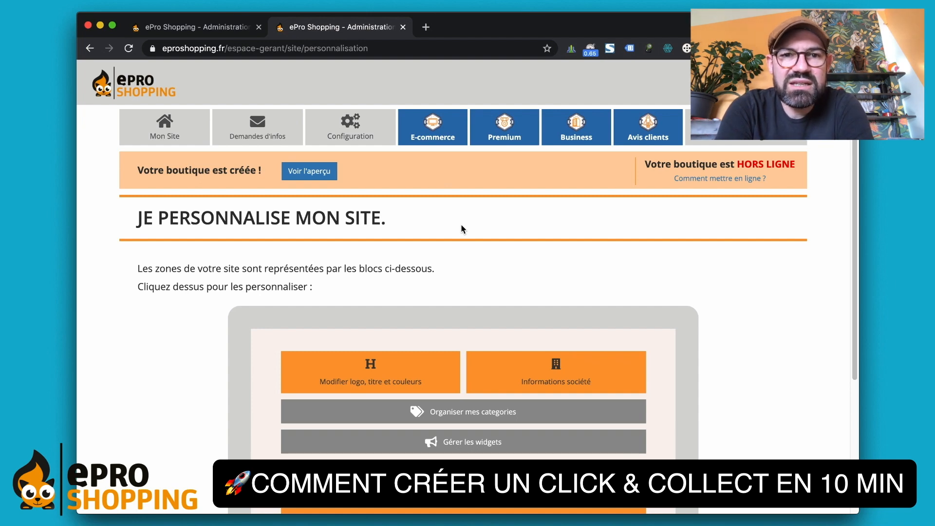
- Activate the free e-commerce module from the E-commerce tab and open delivery configuration
left_click(427, 139)
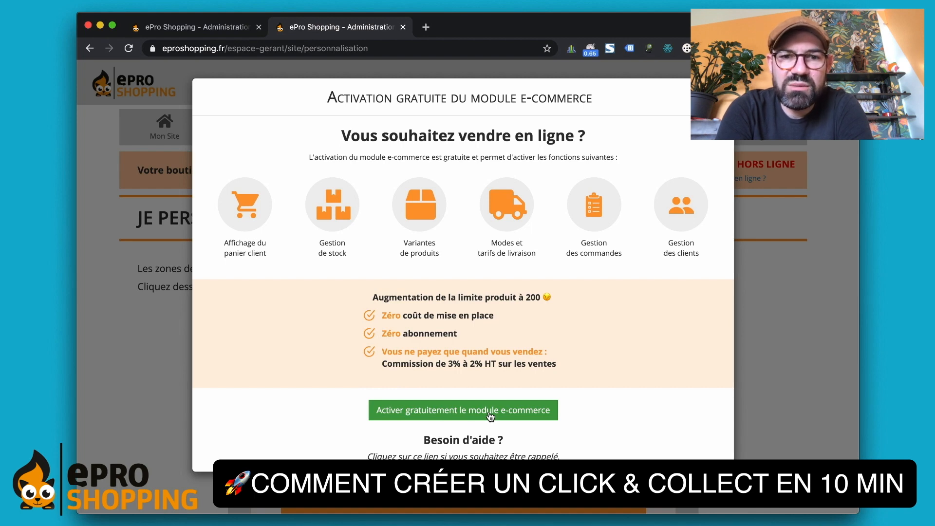
left_click(463, 419)
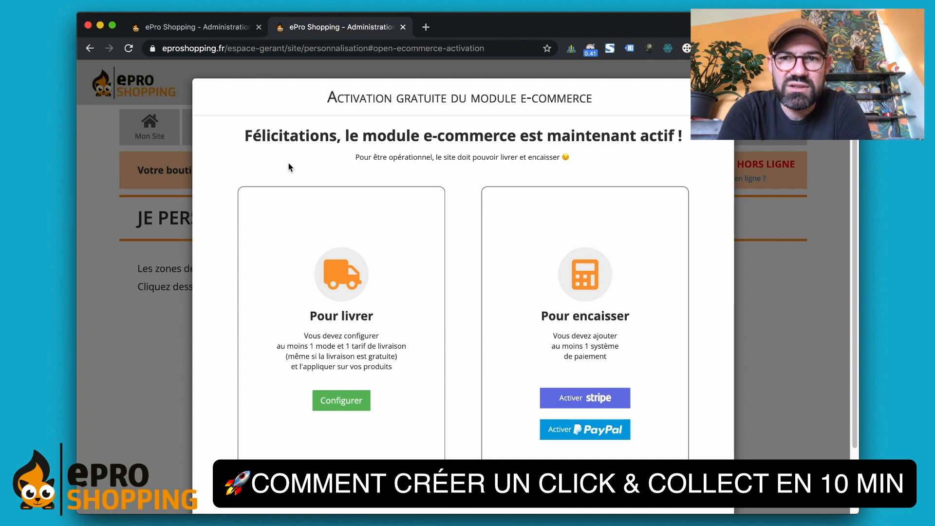
scroll(289, 163, "down", 2)
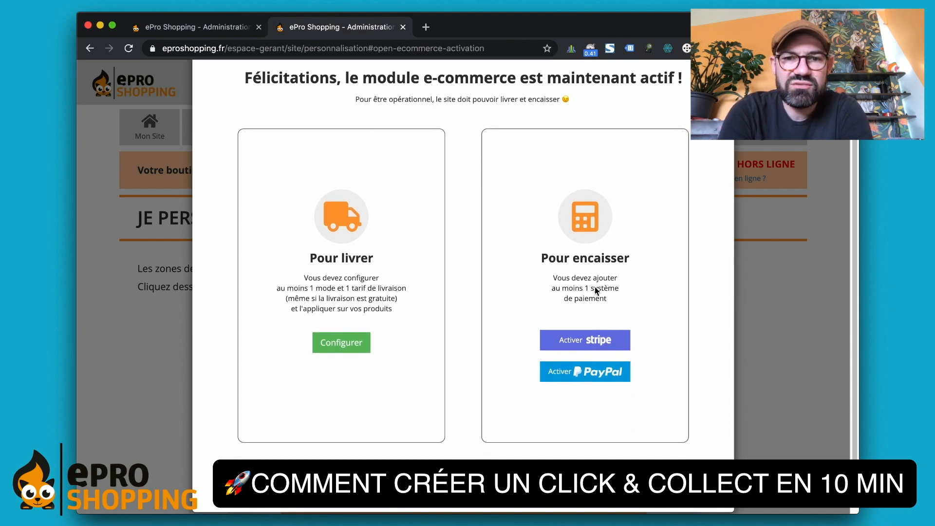
left_click(341, 344)
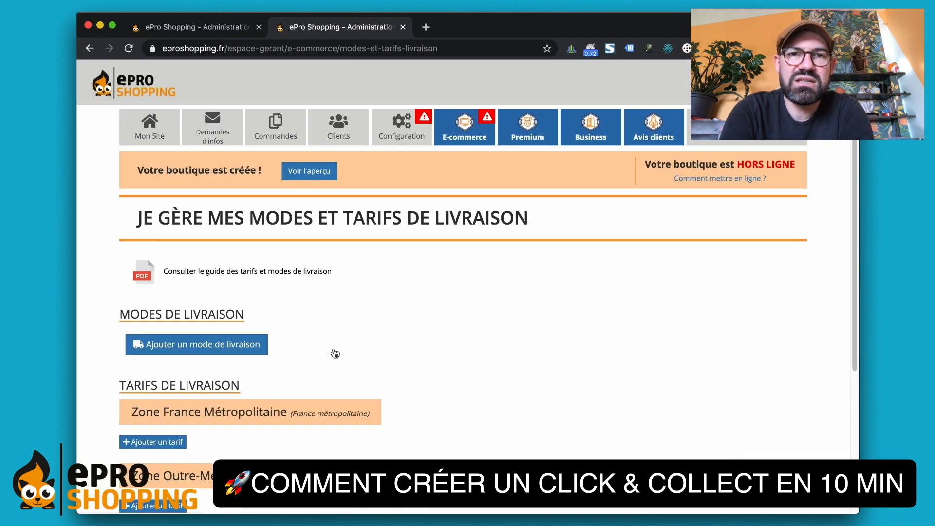
- Add a Retrait en magasin delivery mode titled 'Retrait Click & Collect'
scroll(335, 354, "down", 1)
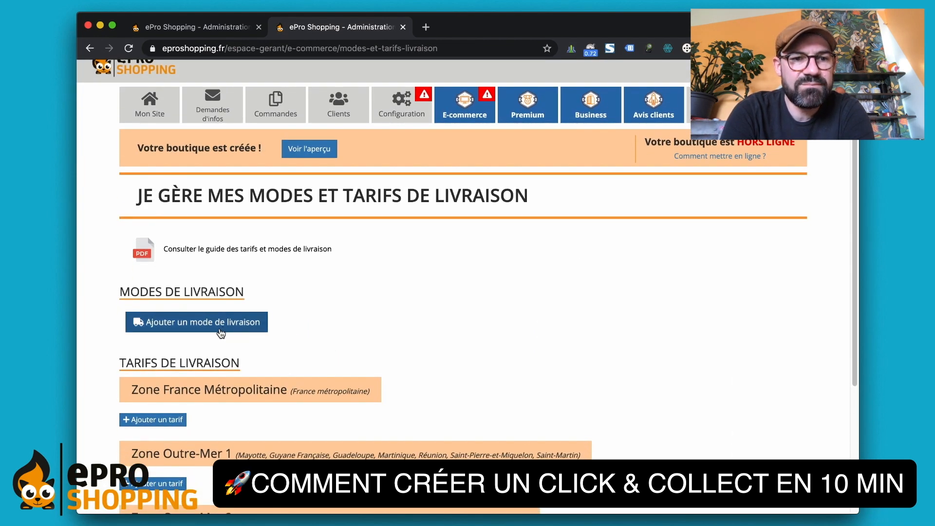
left_click(222, 332)
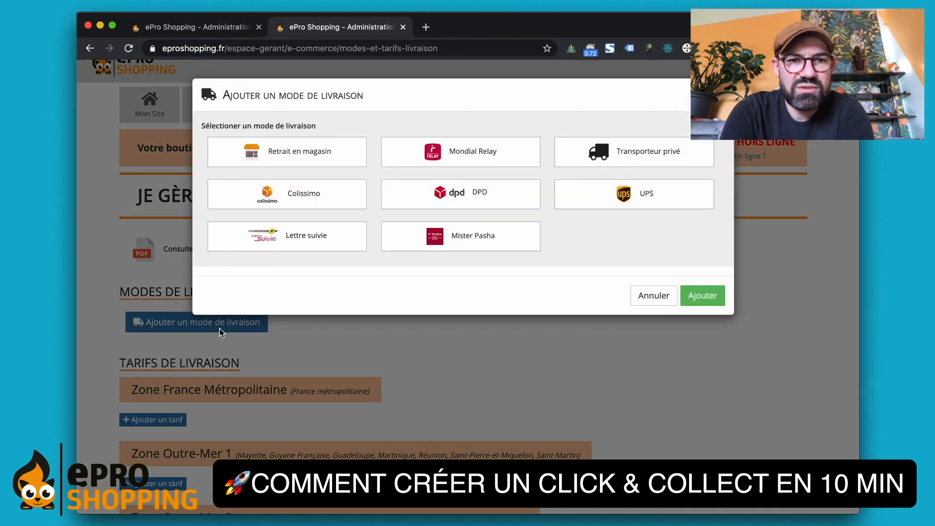
left_click(294, 161)
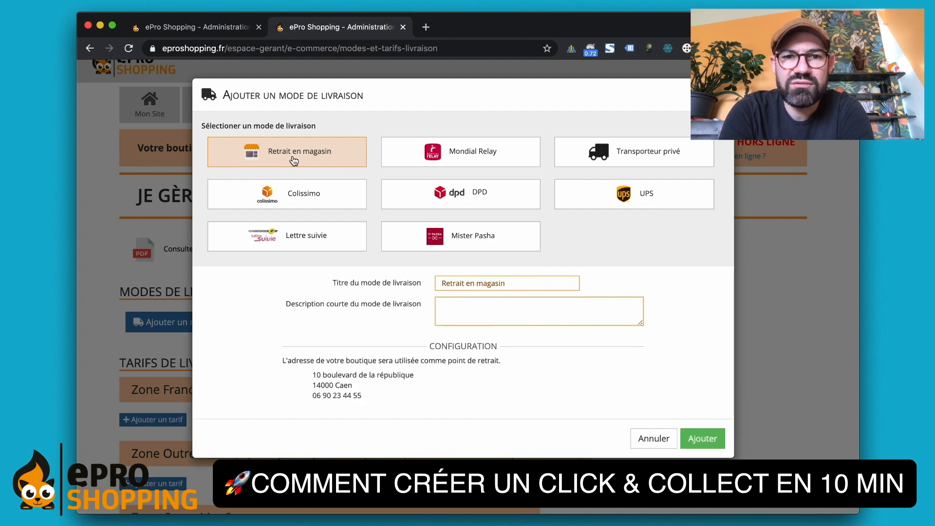
key("super+Tab")
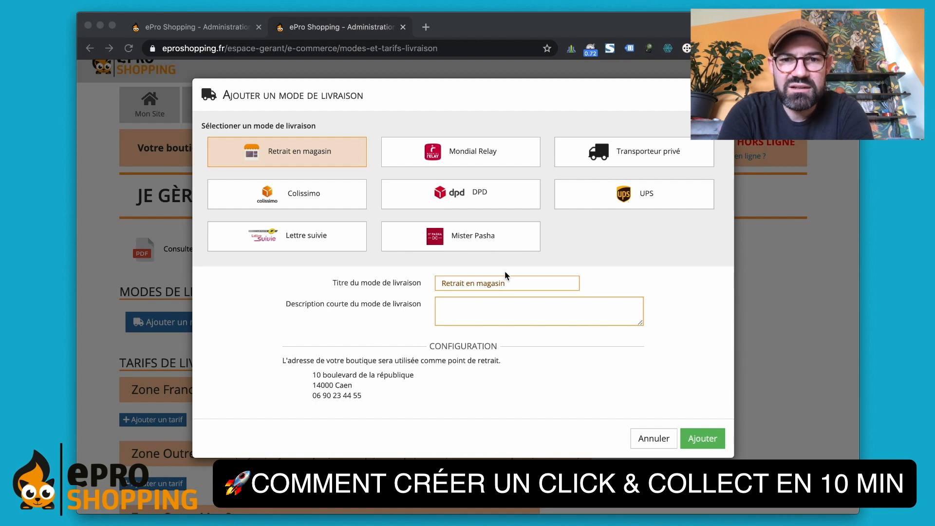
triple_click(517, 284)
type("Retrait Click & Collect")
- Paste the order-ready email notice as its short description and save the mode
left_click(514, 320)
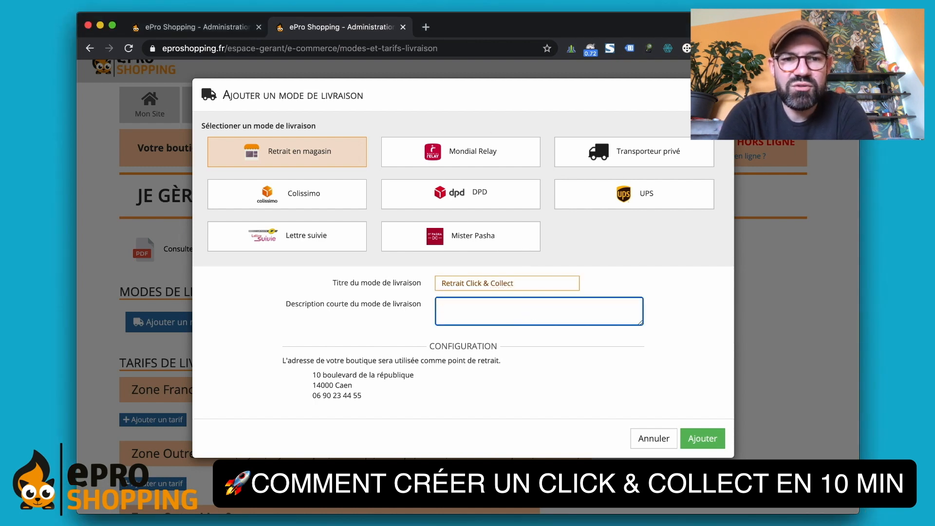
key("super+Tab")
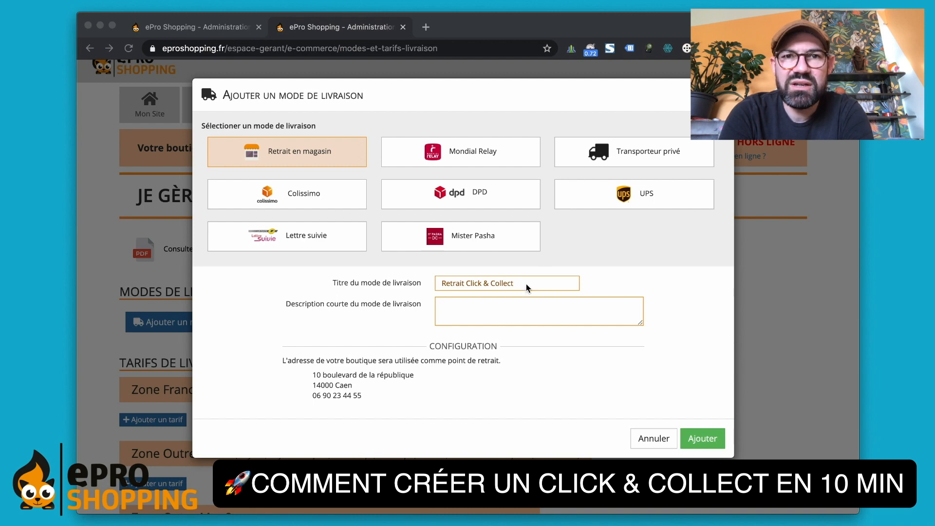
left_click(514, 313)
type("Vous serez prévenu par mail dès que votre commande sera mise à disposition au point de collecte")
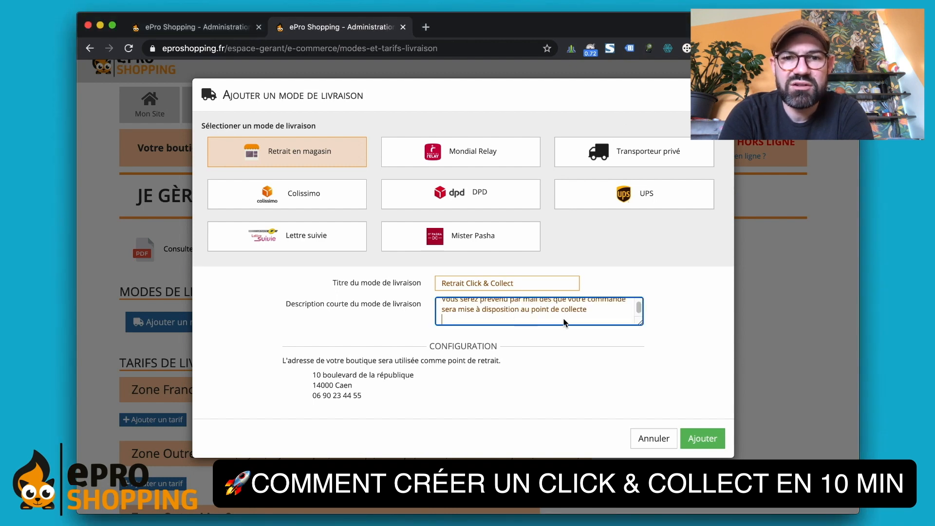
key("BackSpace")
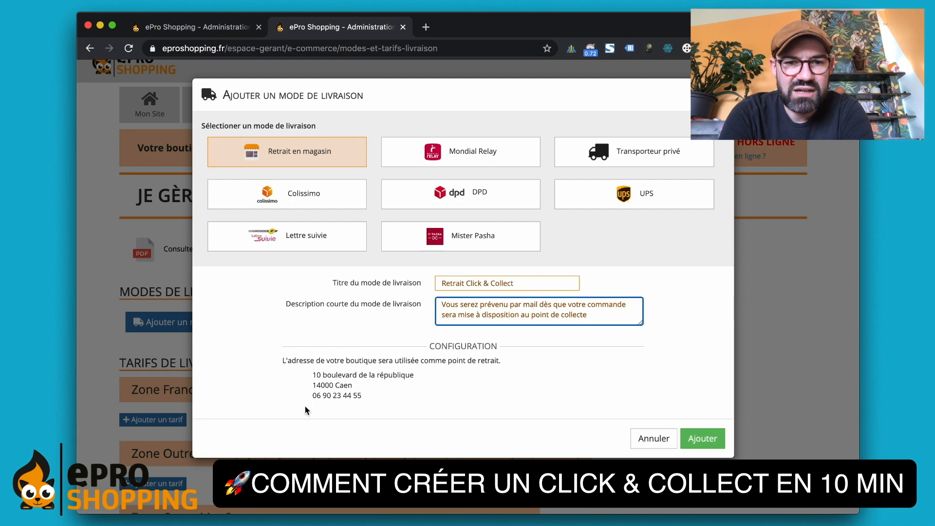
left_click(692, 439)
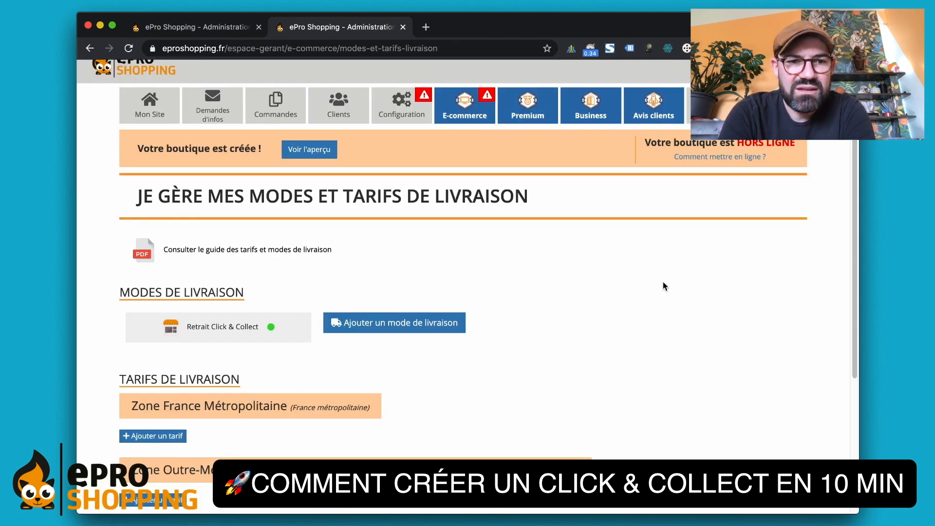
- Add a free 'Tarif standard' for Zone France Métropolitaine applied to Peinture à l'eau
scroll(665, 287, "down", 2)
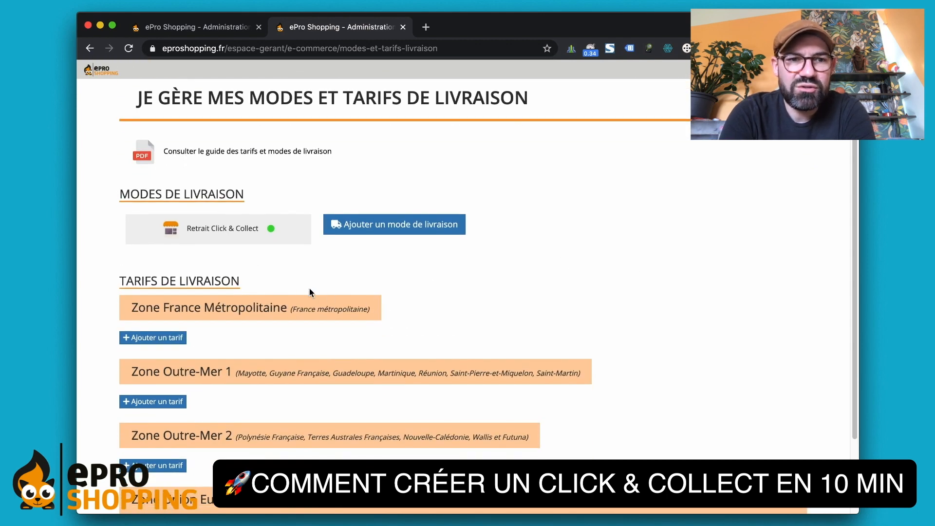
scroll(146, 299, "down", 1)
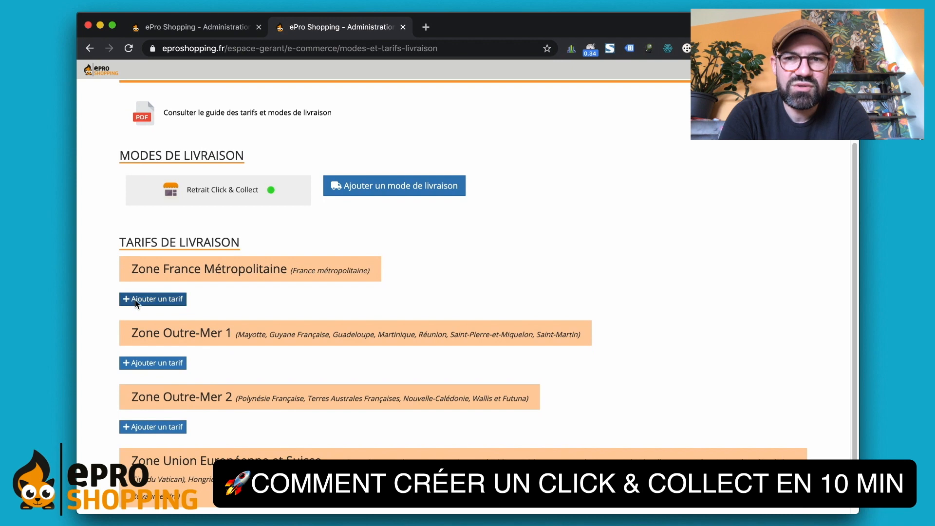
left_click(137, 302)
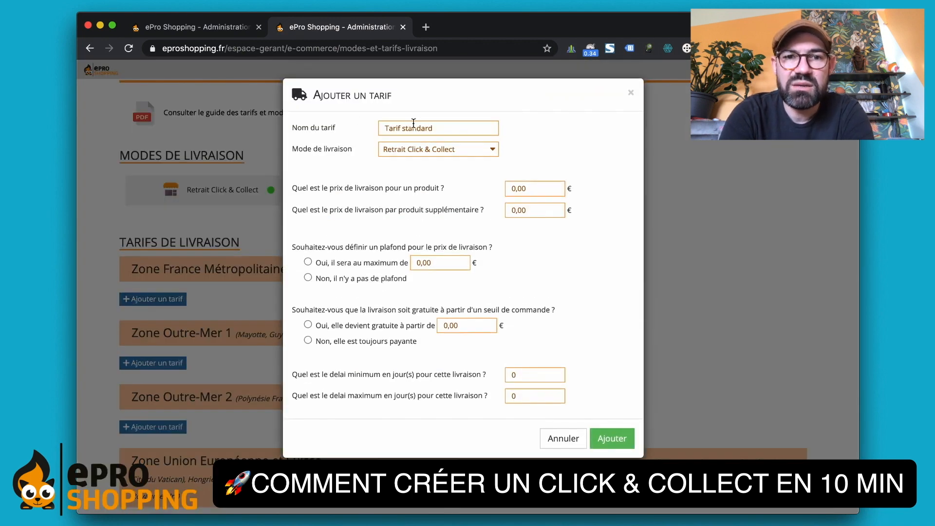
left_click(601, 442)
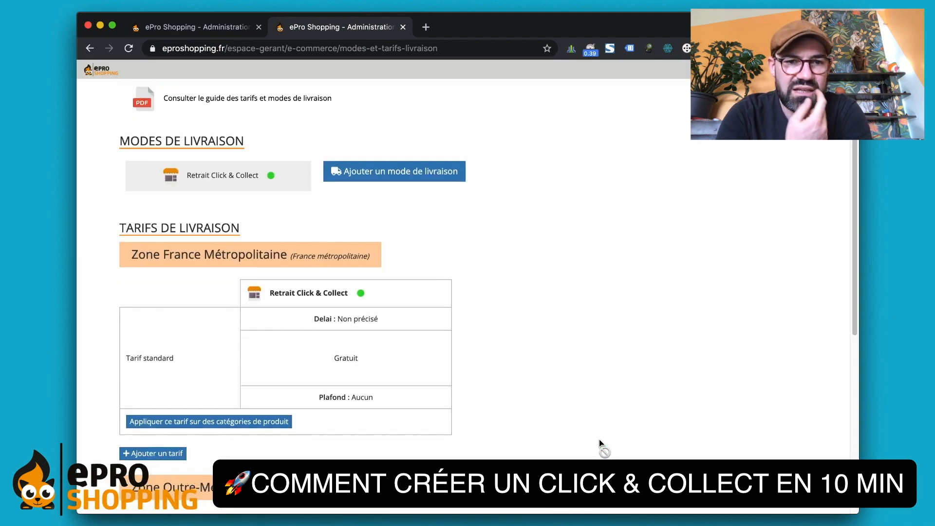
scroll(599, 439, "down", 2)
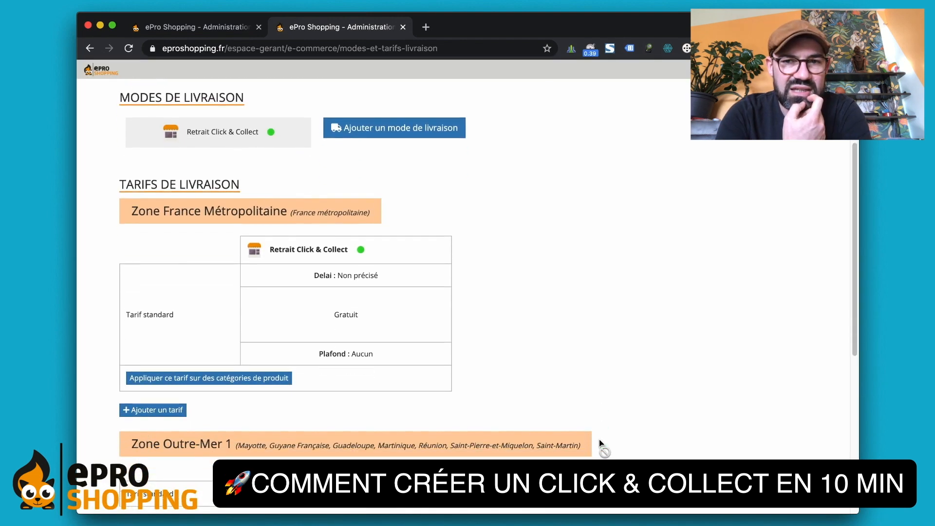
left_click(263, 379)
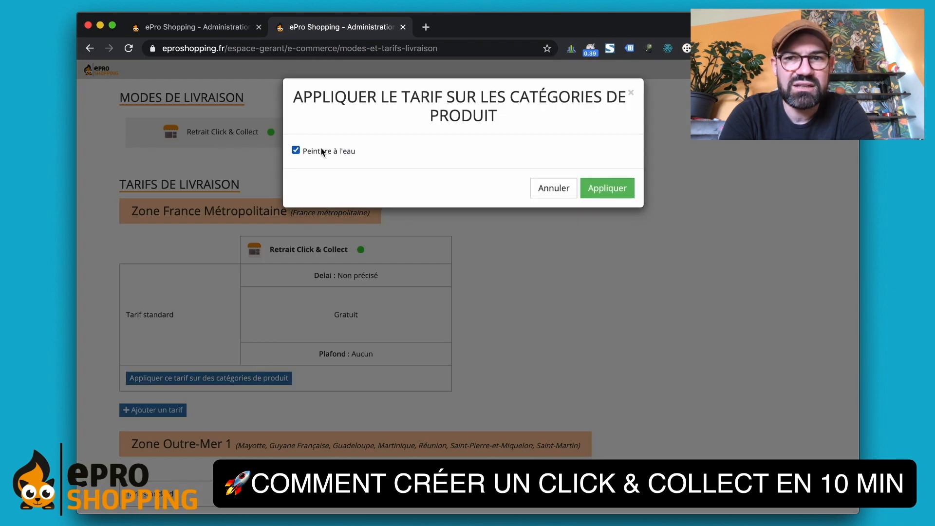
left_click(600, 188)
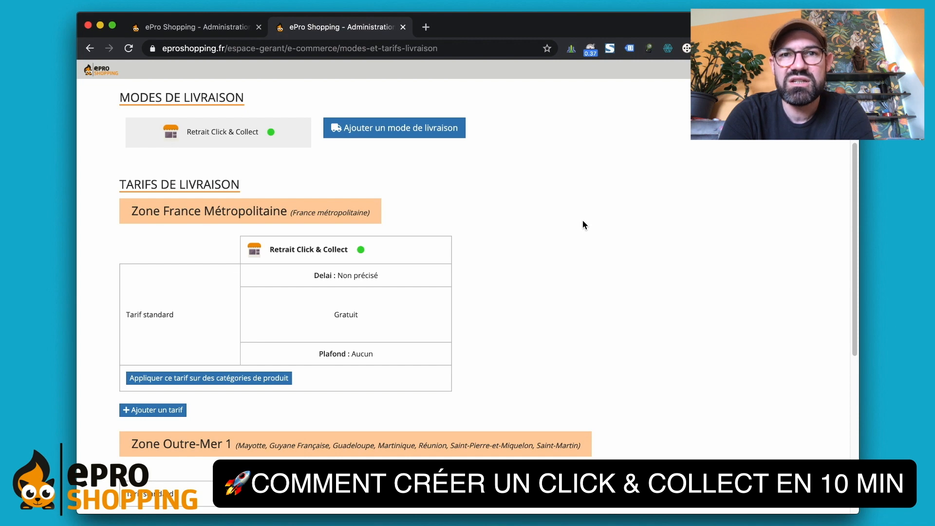
- Enable the PayPal payment app from the e-commerce settings via Activer l'app
scroll(582, 221, "up", 5)
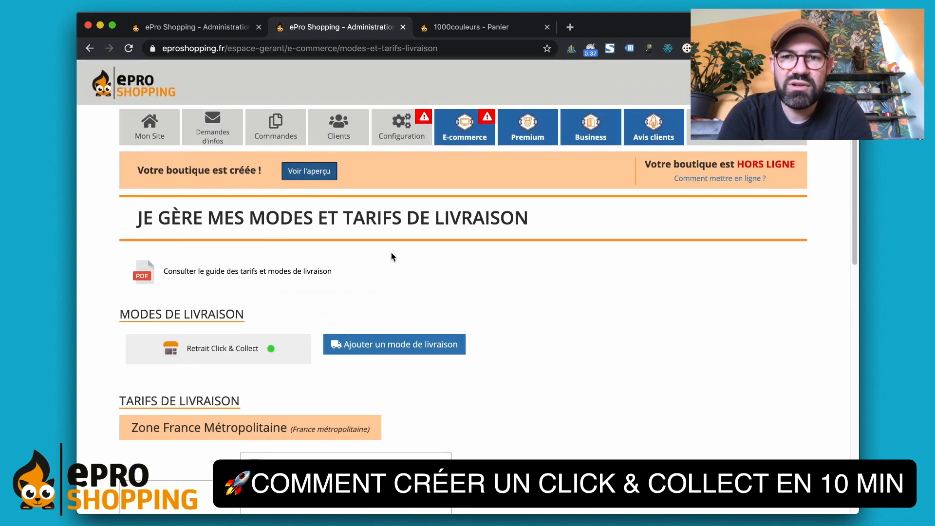
left_click(466, 135)
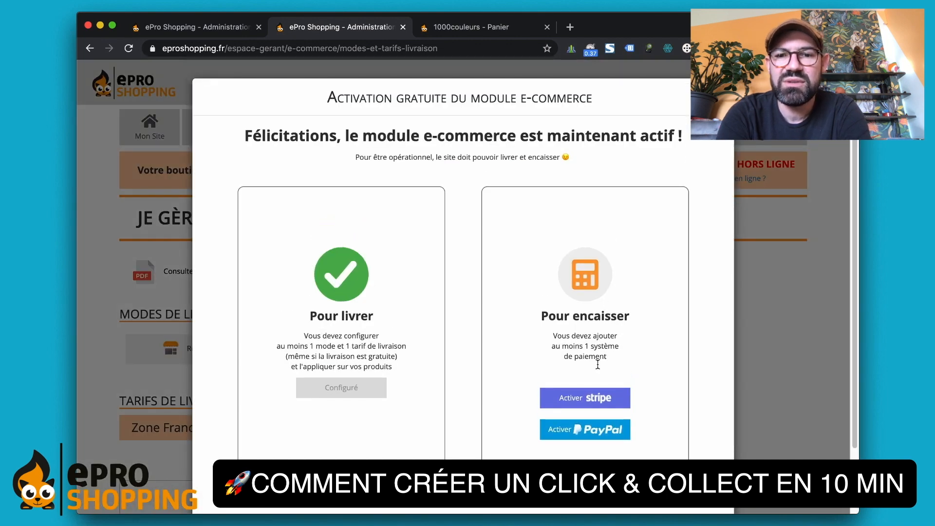
left_click(589, 439)
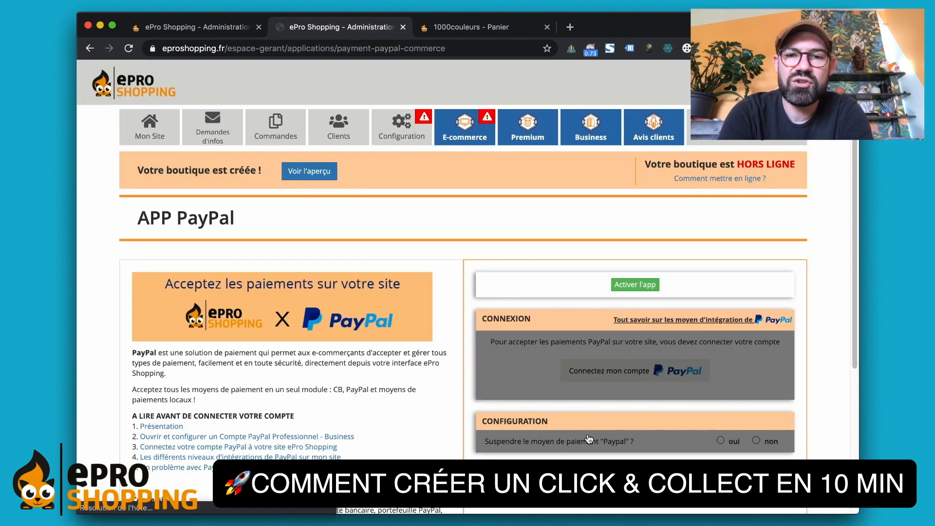
scroll(552, 267, "down", 3)
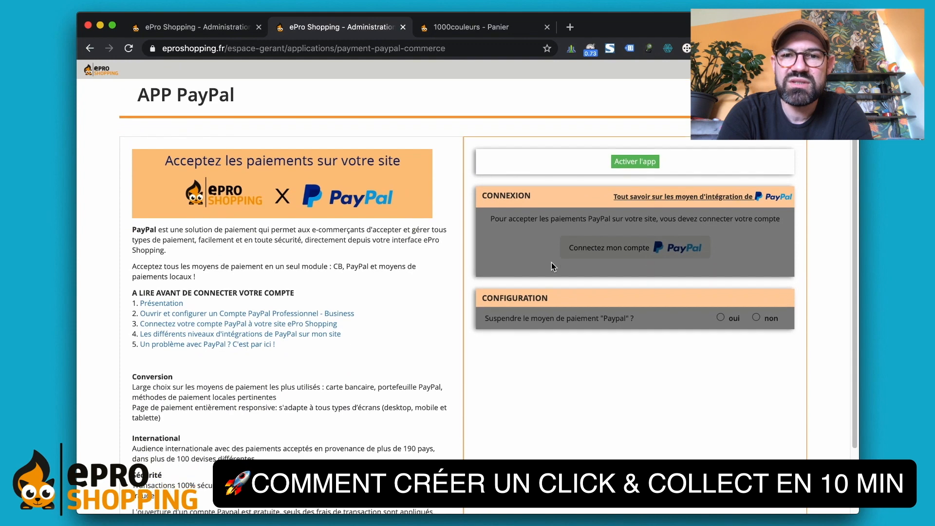
left_click(631, 164)
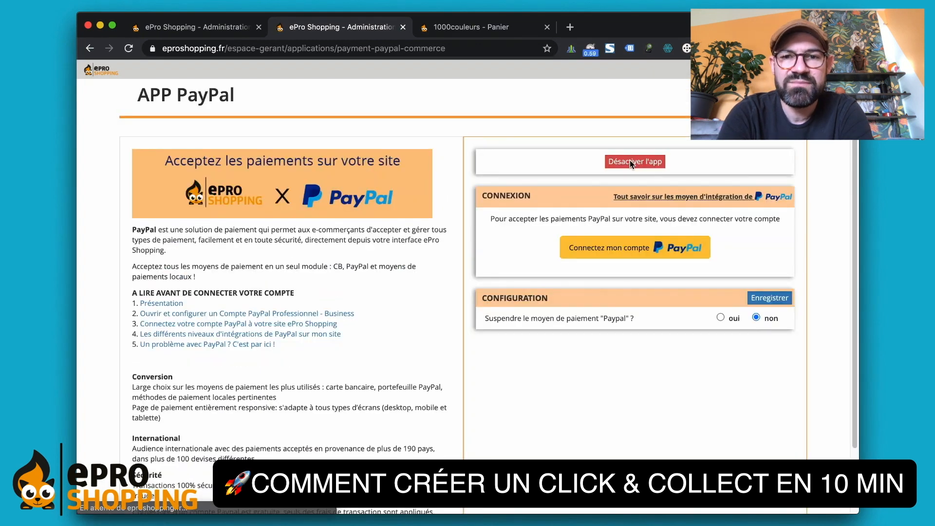
- Start linking the PayPal account, choosing France and entering the shop's e-mail address
left_click(603, 257)
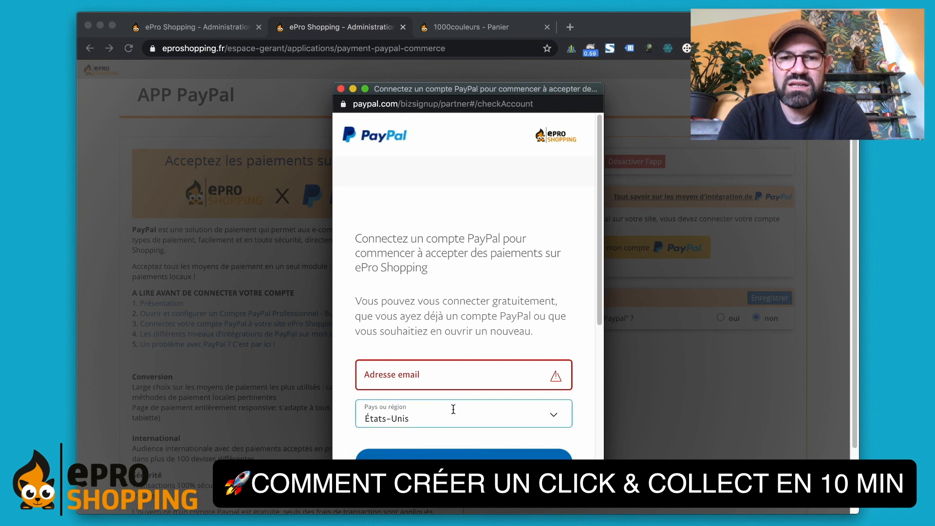
left_click(453, 414)
scroll(458, 317, "down", 1)
scroll(458, 317, "down", 3)
scroll(451, 350, "down", 4)
left_click(428, 363)
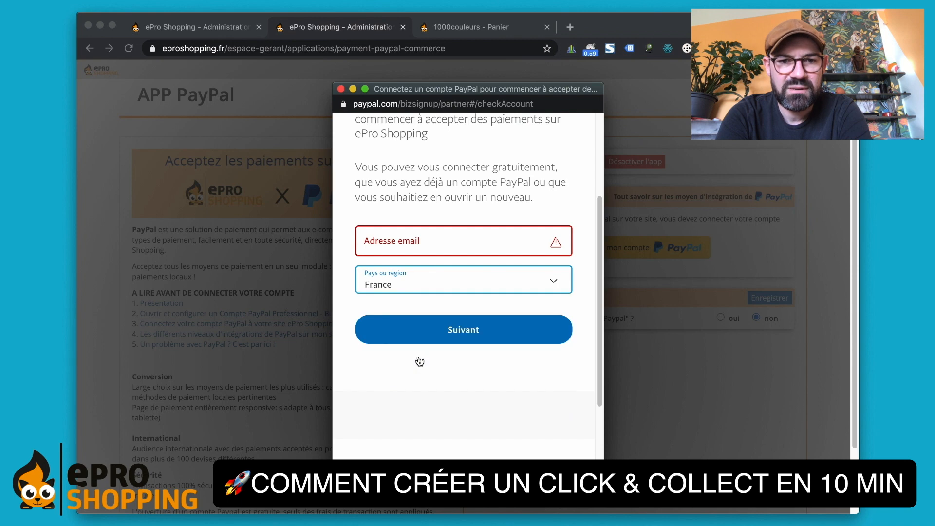
left_click(424, 236)
type("xxx....")
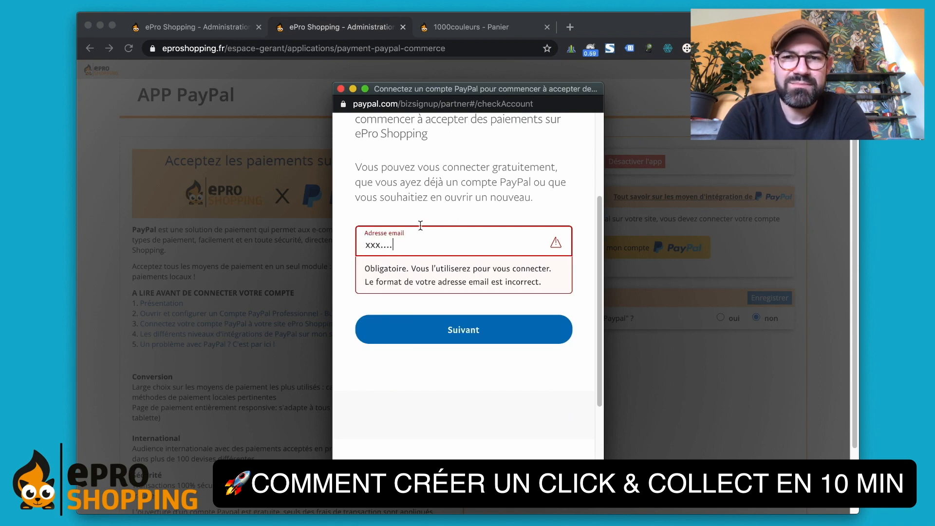
left_click(400, 196)
- Grant PayPal permission to connect the shop and return to the ePro Shopping site
left_click(437, 341)
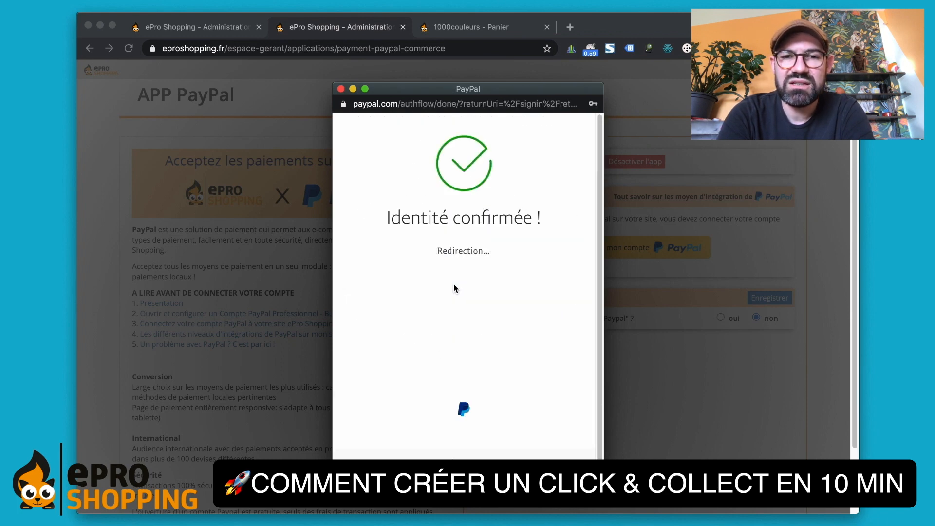
scroll(457, 292, "down", 10)
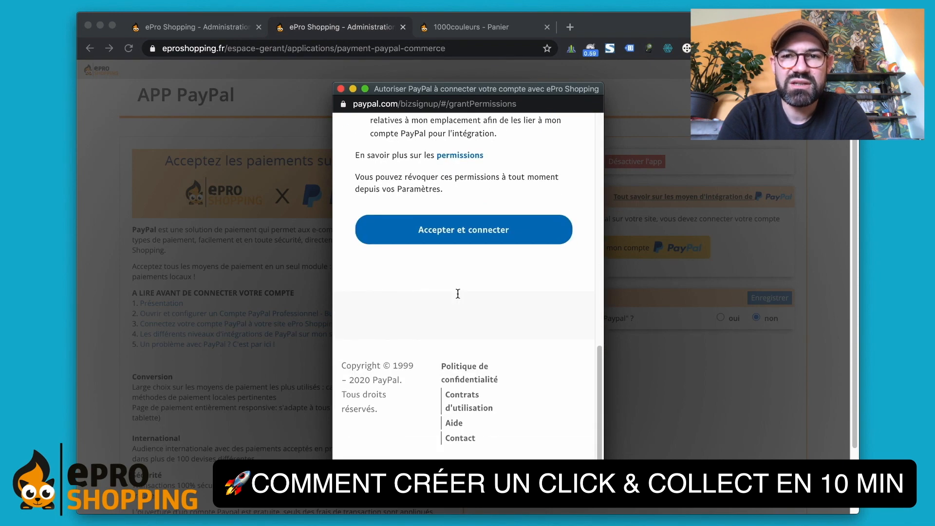
left_click(450, 233)
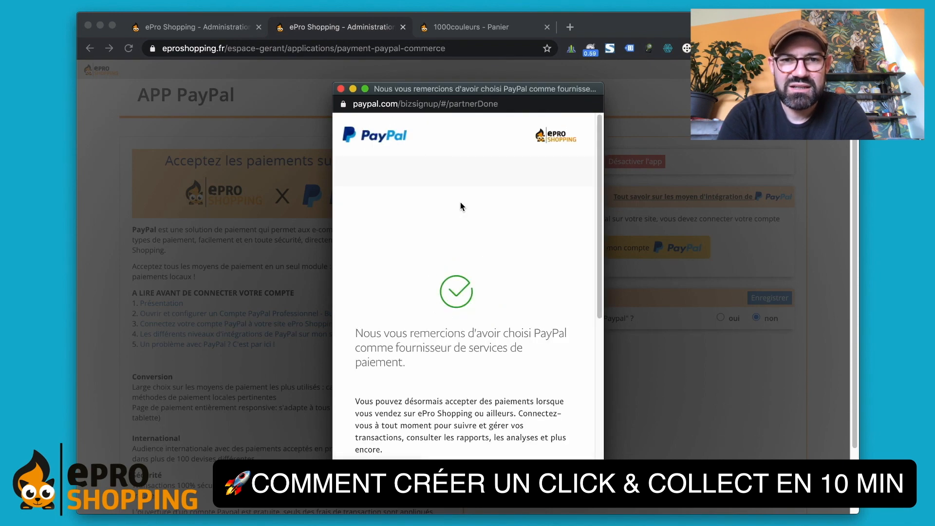
scroll(460, 203, "down", 5)
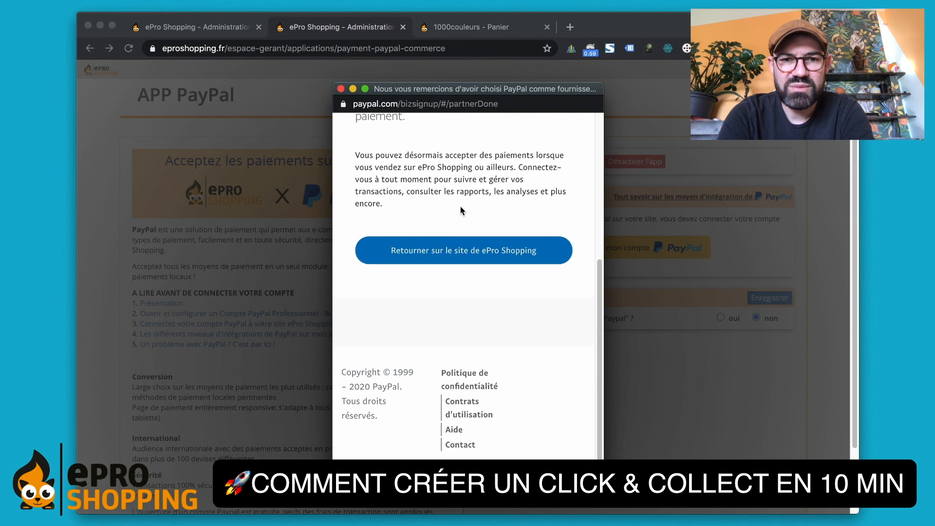
left_click(466, 251)
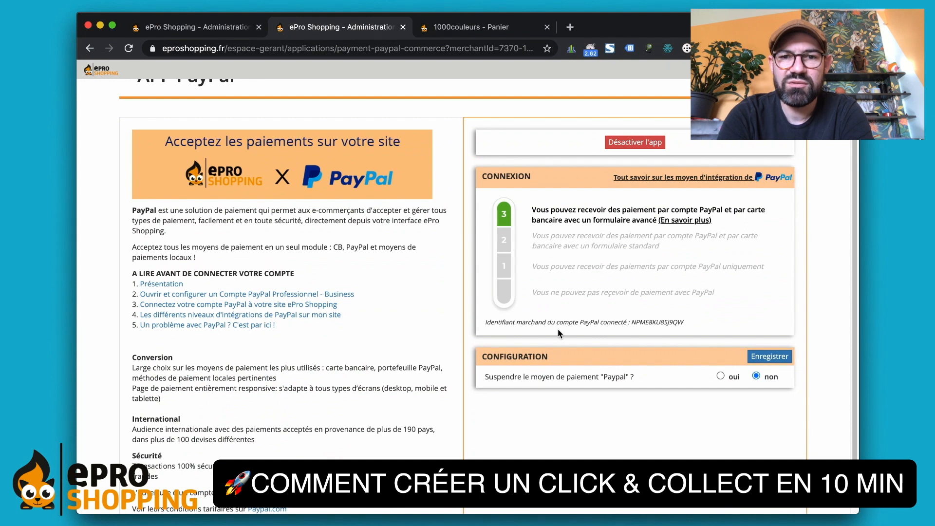
scroll(487, 297, "up", 5)
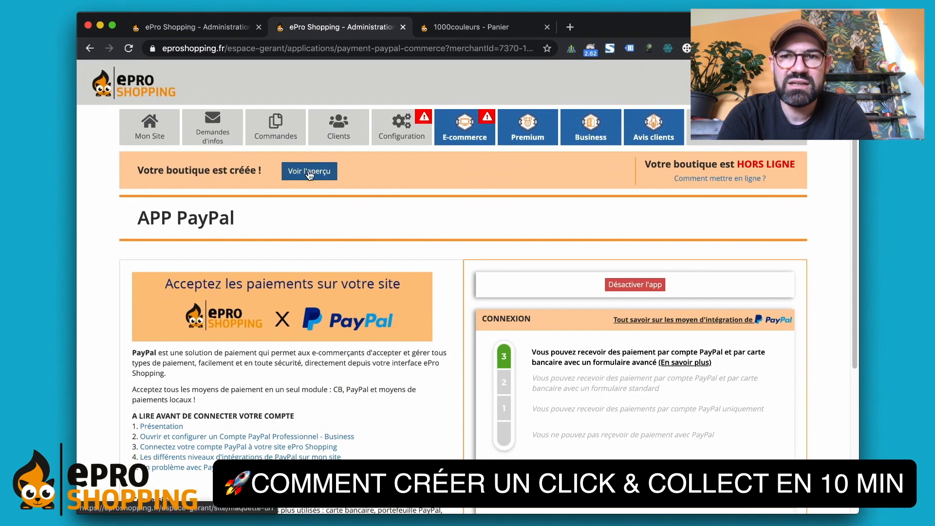
- Preview the 1000couleurs shop and add three 28-colour paint boxes to the cart
left_click(308, 171)
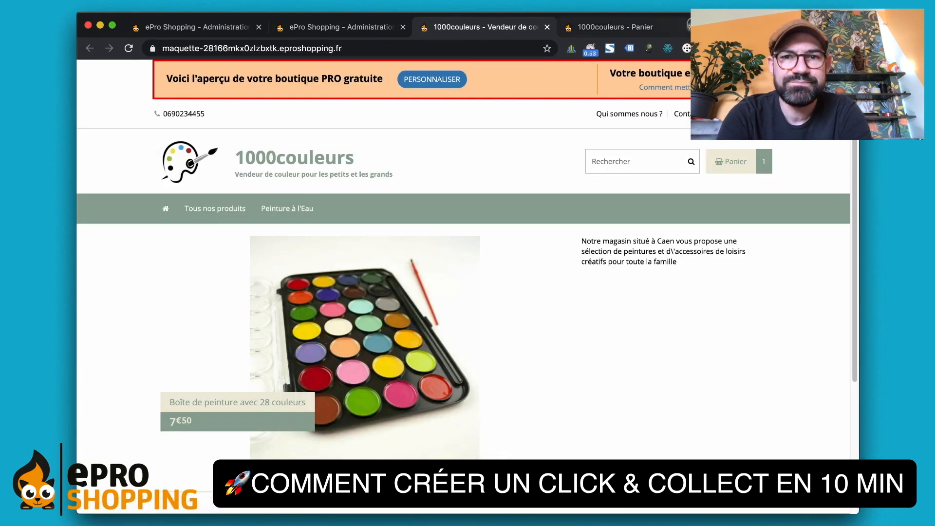
scroll(383, 228, "down", 1)
scroll(383, 228, "down", 3)
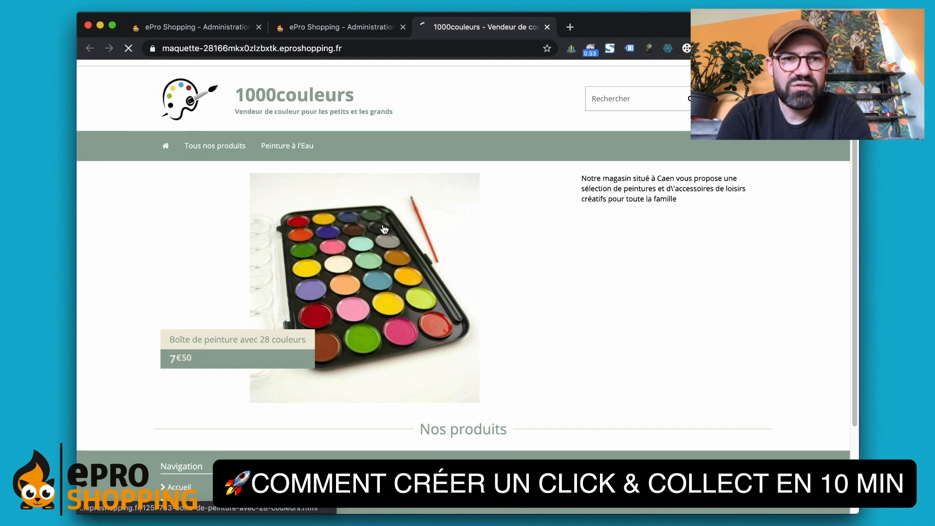
left_click(383, 228)
left_click(653, 324)
left_click(702, 330)
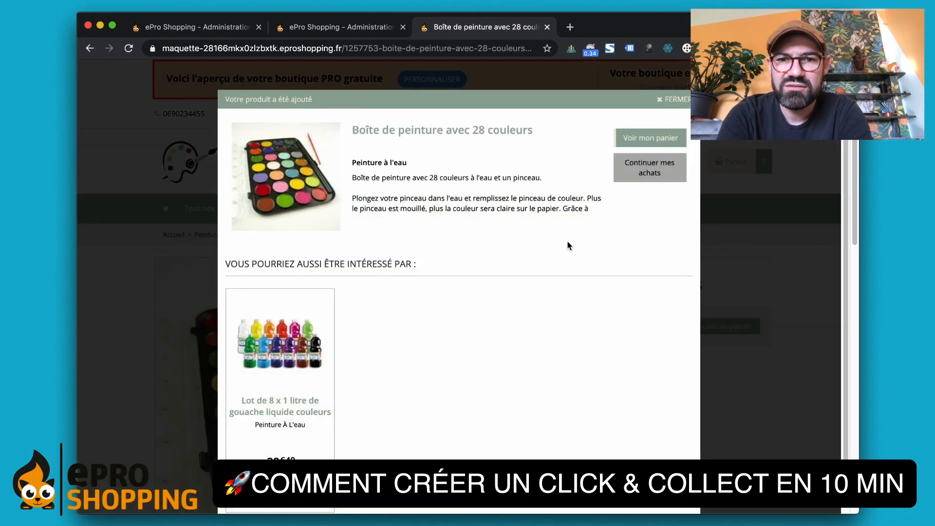
left_click(632, 144)
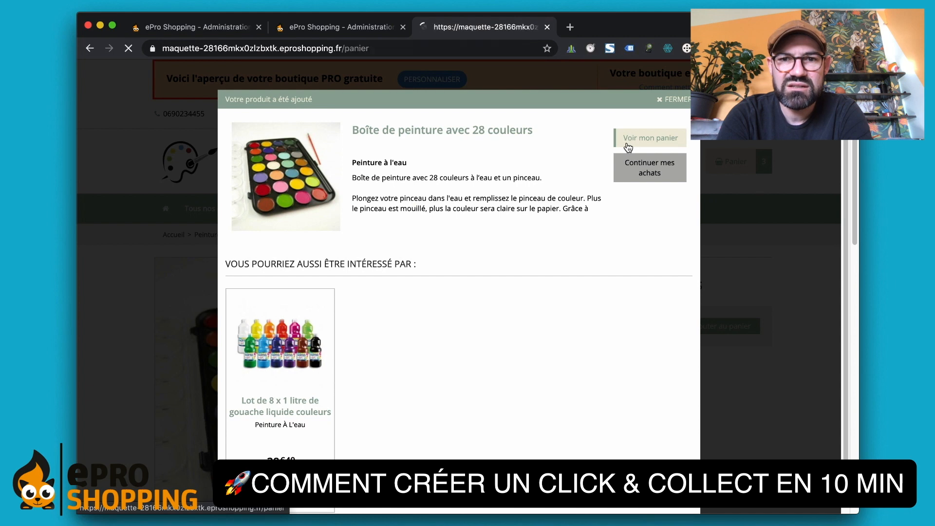
scroll(466, 198, "down", 2)
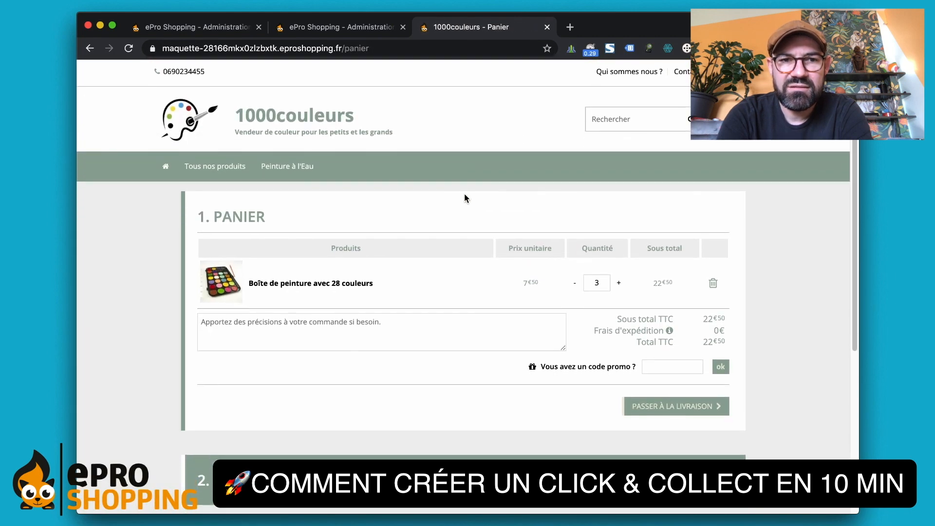
scroll(463, 194, "up", 2)
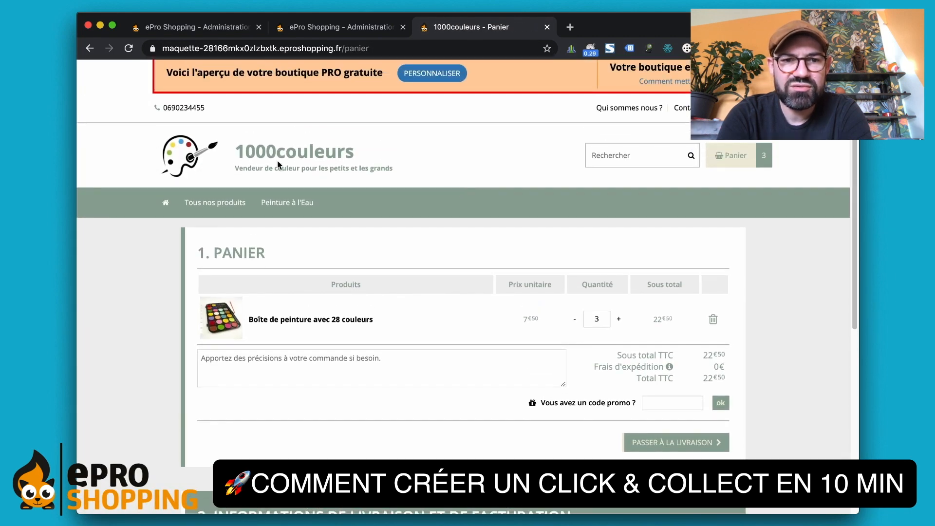
- Add the gouache set from Peinture à l'Eau, then proceed from the cart to delivery
left_click(284, 206)
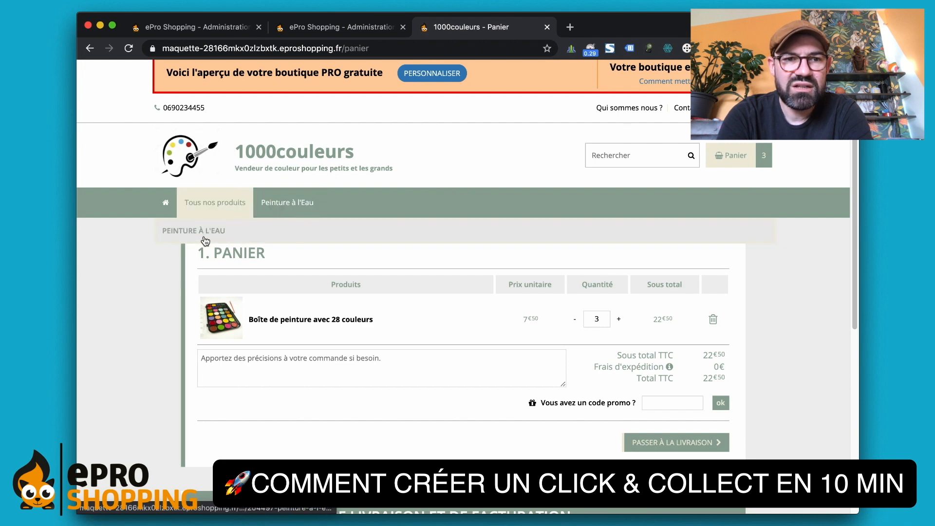
scroll(316, 249, "down", 3)
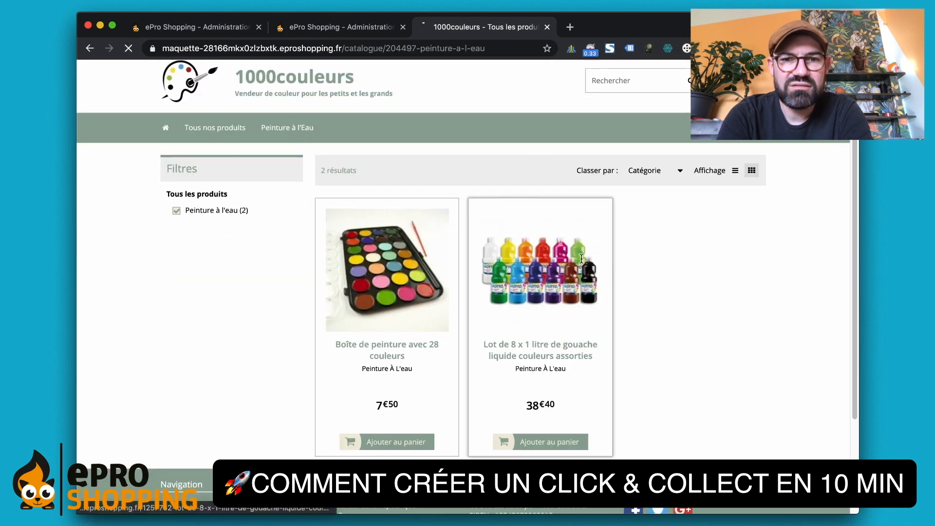
left_click(541, 292)
left_click(707, 344)
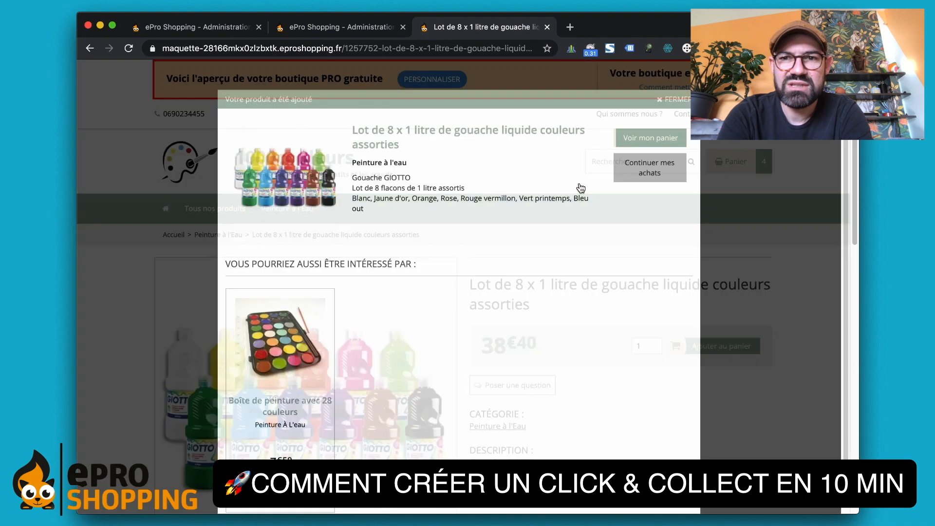
left_click(650, 138)
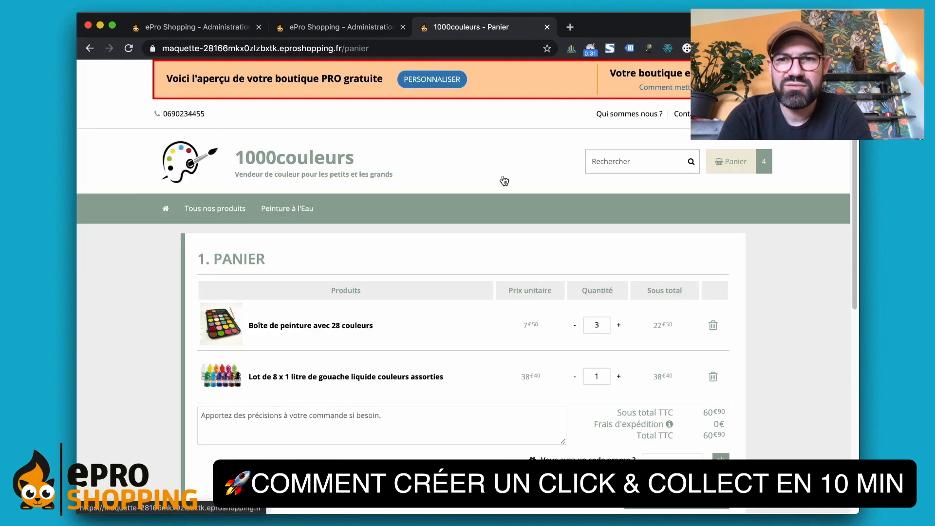
scroll(505, 181, "down", 5)
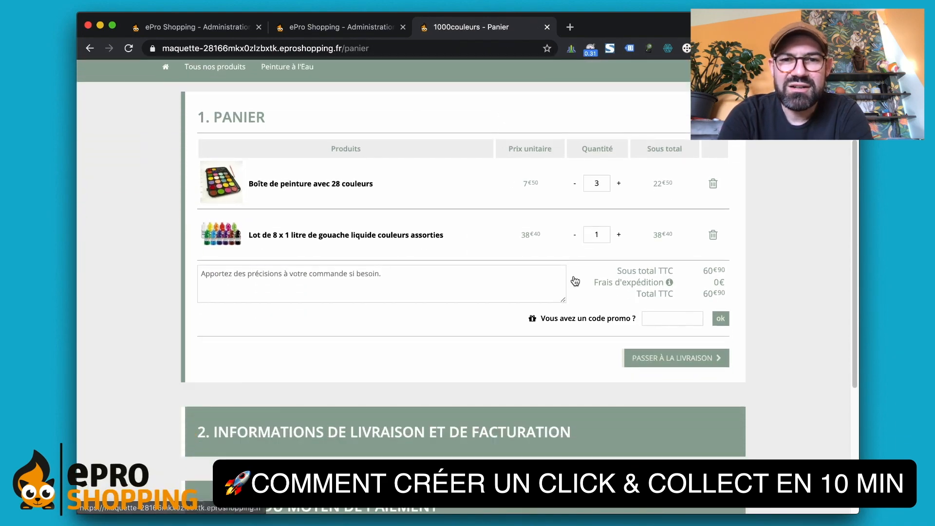
left_click(672, 366)
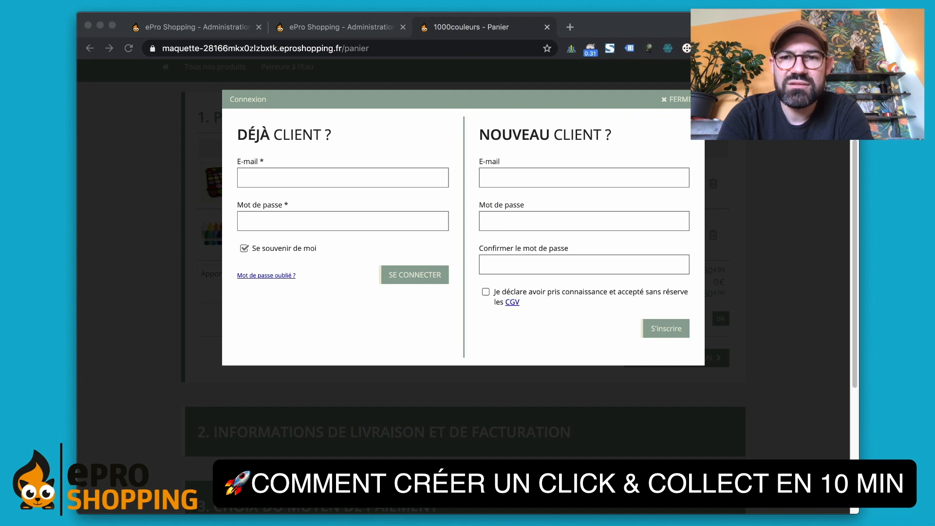
- Sign up in Nouveau client with a pasted e-mail and confirmed password, accepting the CGV
left_click(527, 181)
key("super+v")
left_click(524, 140)
left_click(516, 225)
type("••••••")
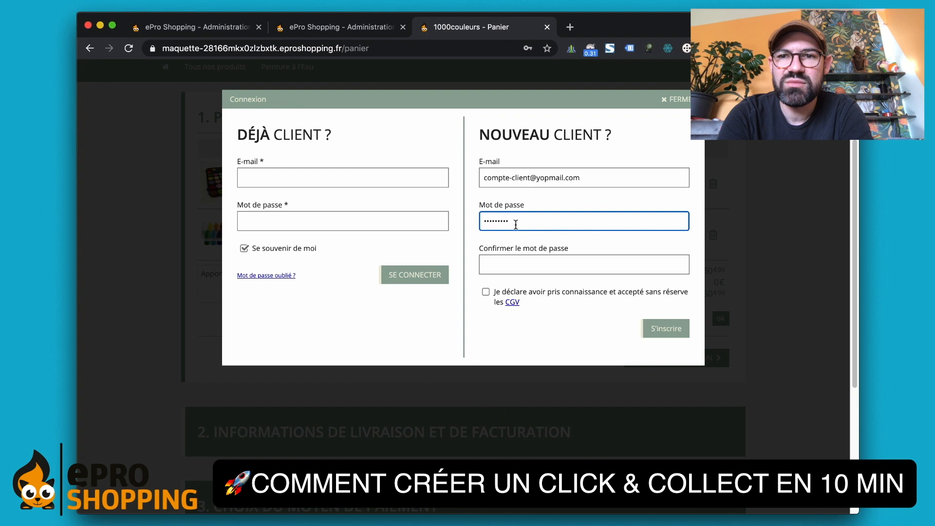
left_click(501, 265)
type("•")
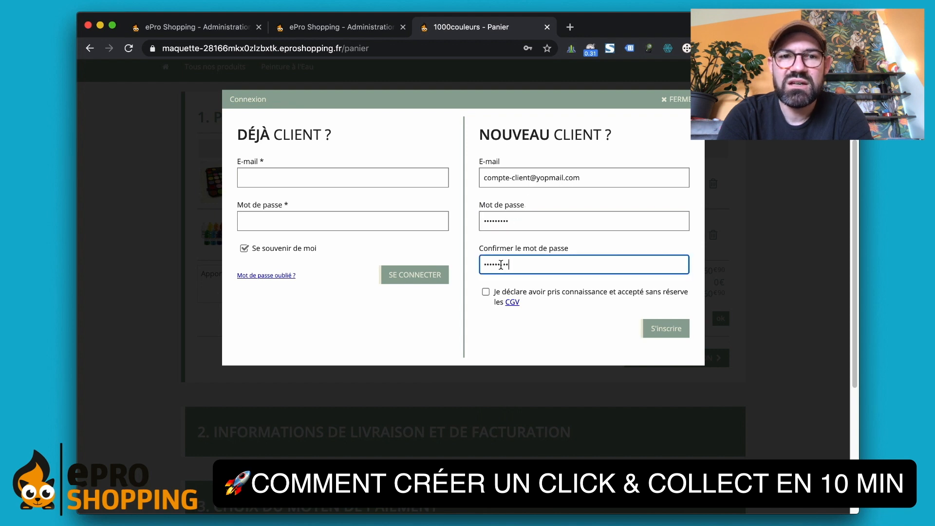
left_click(486, 292)
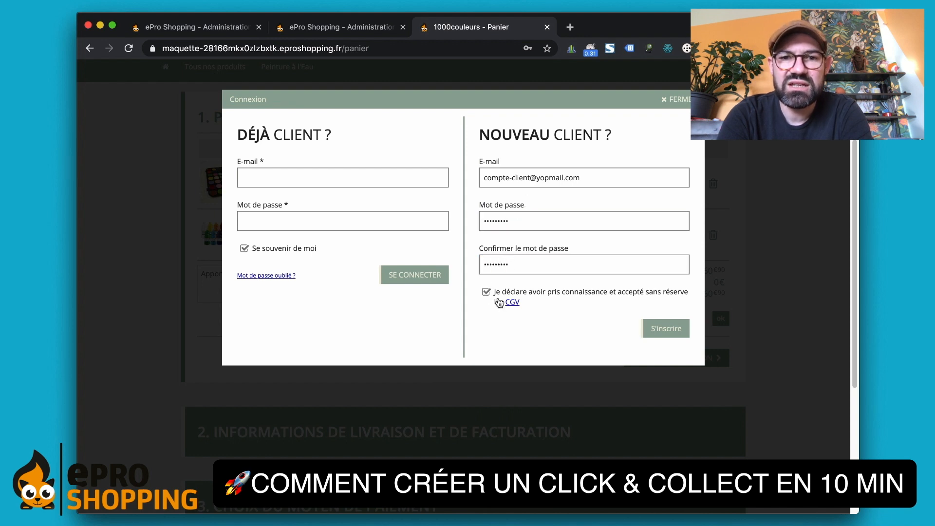
left_click(674, 333)
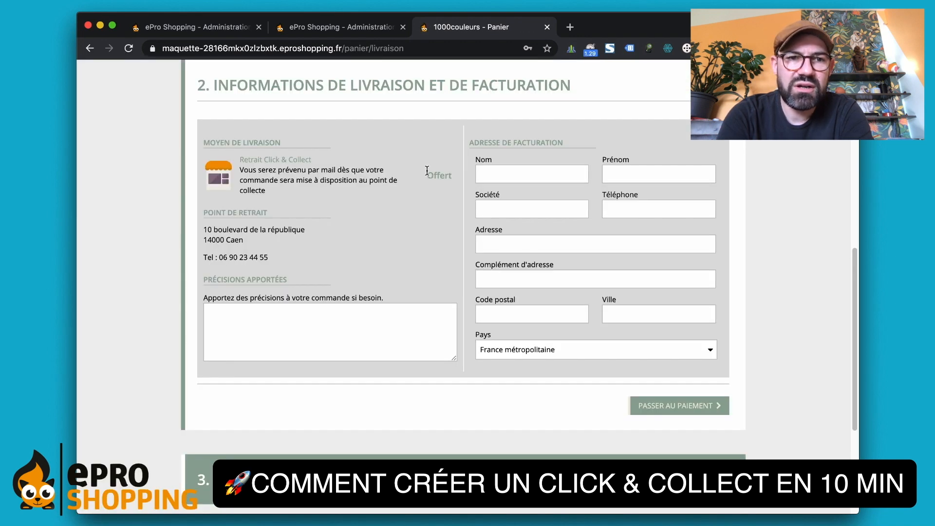
- Fill in the billing last name, first name and phone number
scroll(427, 170, "up", 5)
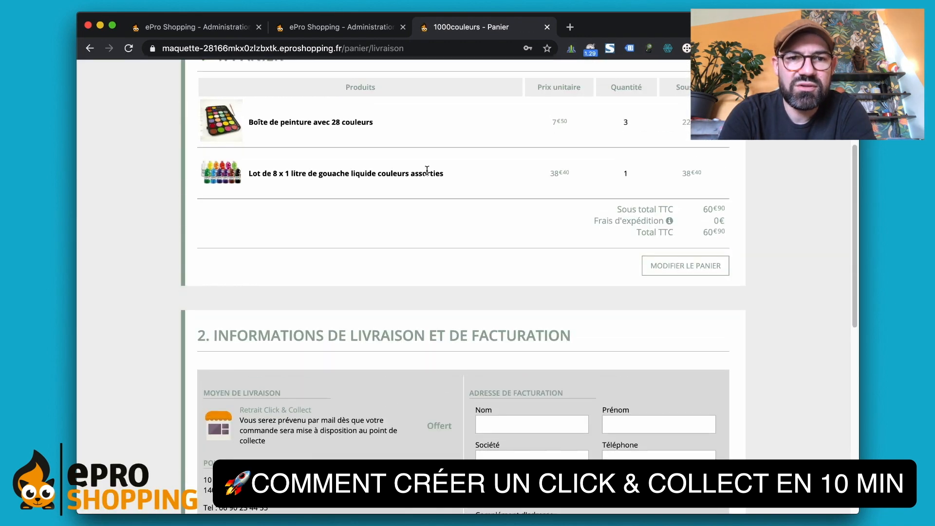
scroll(427, 171, "down", 5)
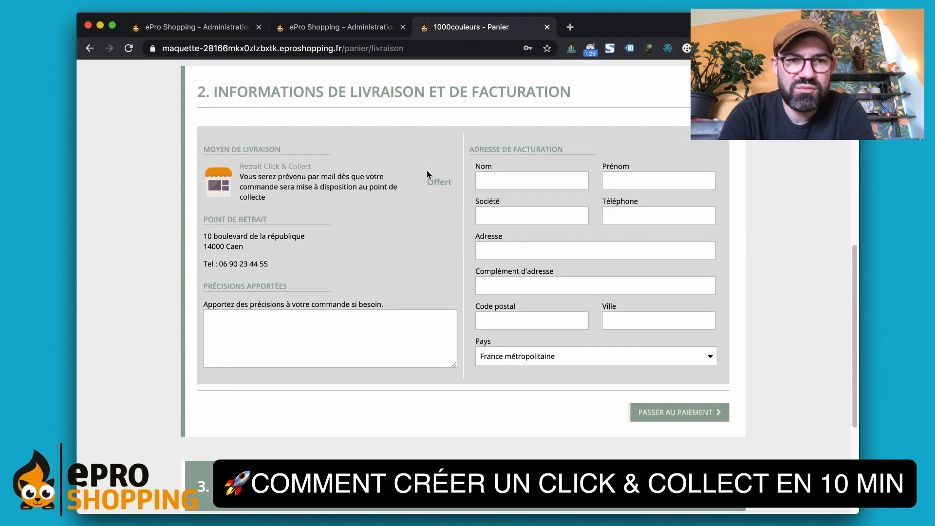
scroll(291, 193, "up", 5)
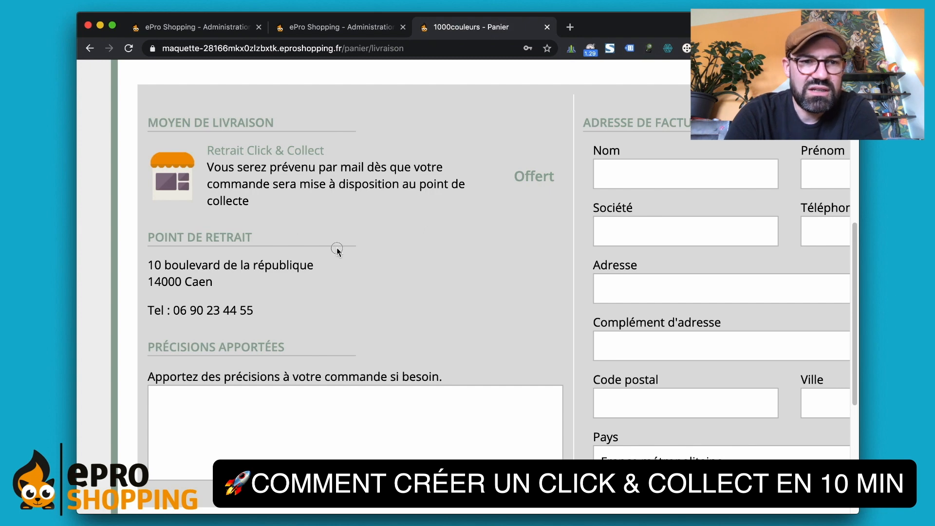
scroll(337, 247, "down", 1)
scroll(337, 249, "down", 2)
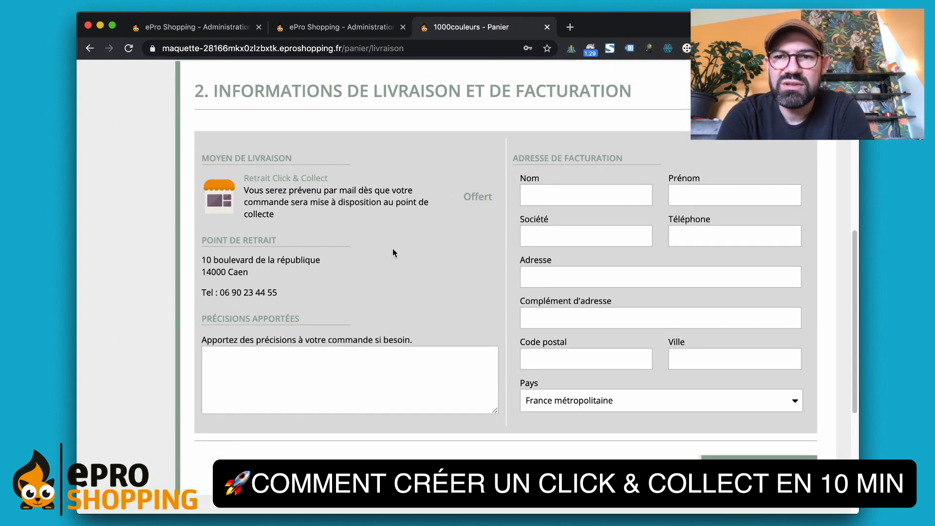
left_click(569, 196)
type("Client")
key("Tab")
type("Test")
key("Tab")
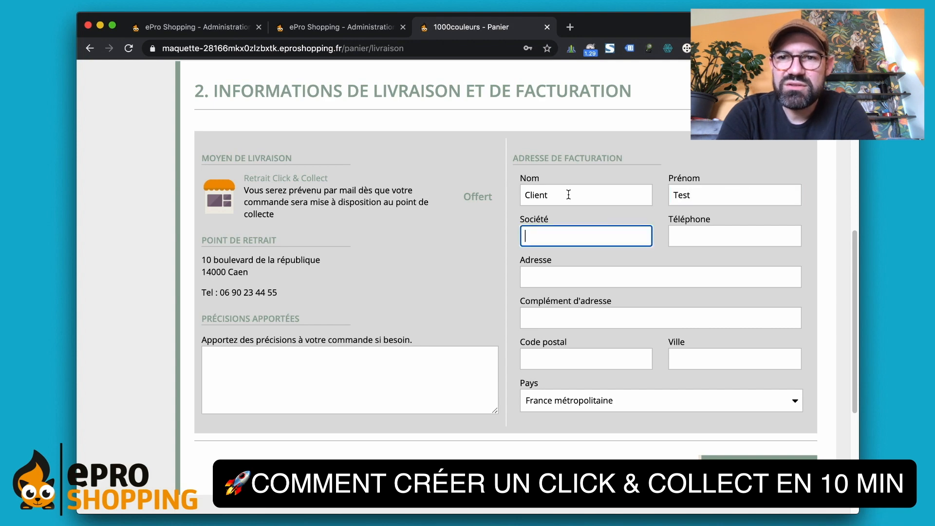
key("Tab")
type("0123456789")
- Enter the billing street address, postcode and city Caen, then continue to payment
key("Tab")
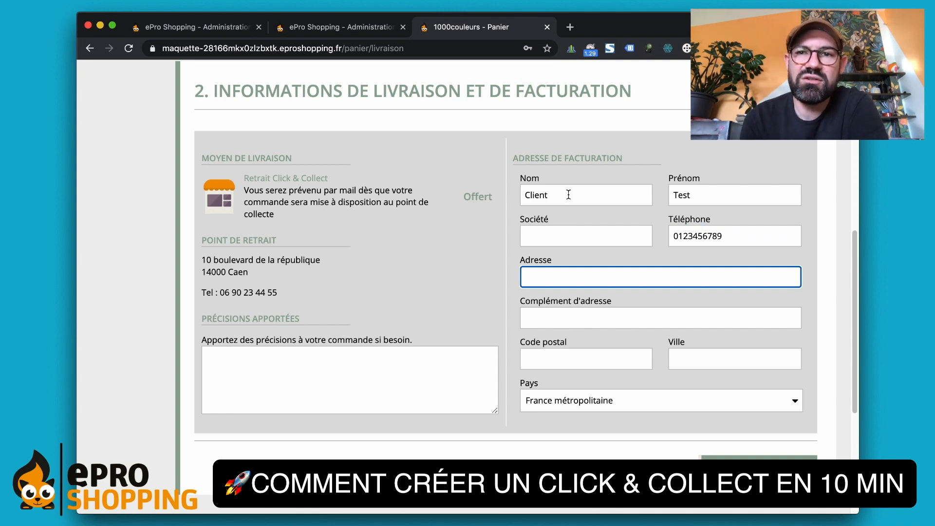
key("Tab")
key("Tab")
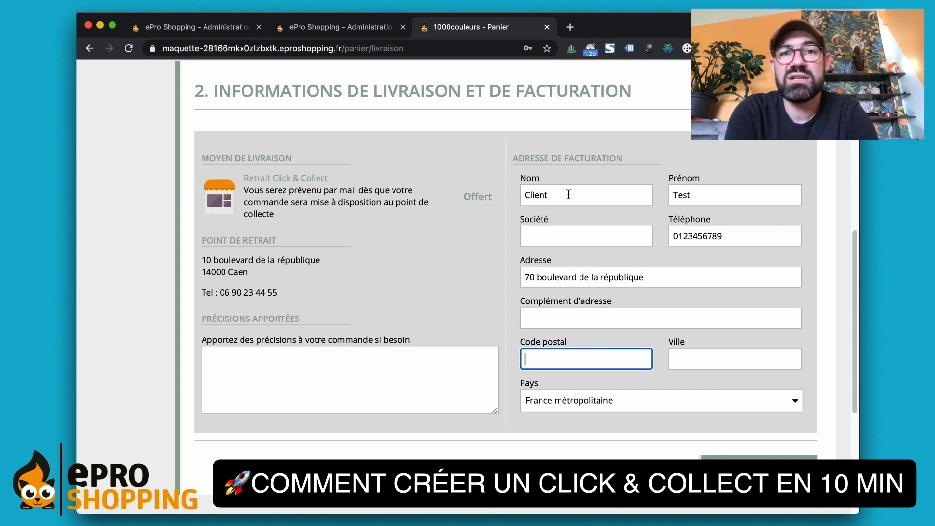
type("14000")
key("Tab")
type("Ca")
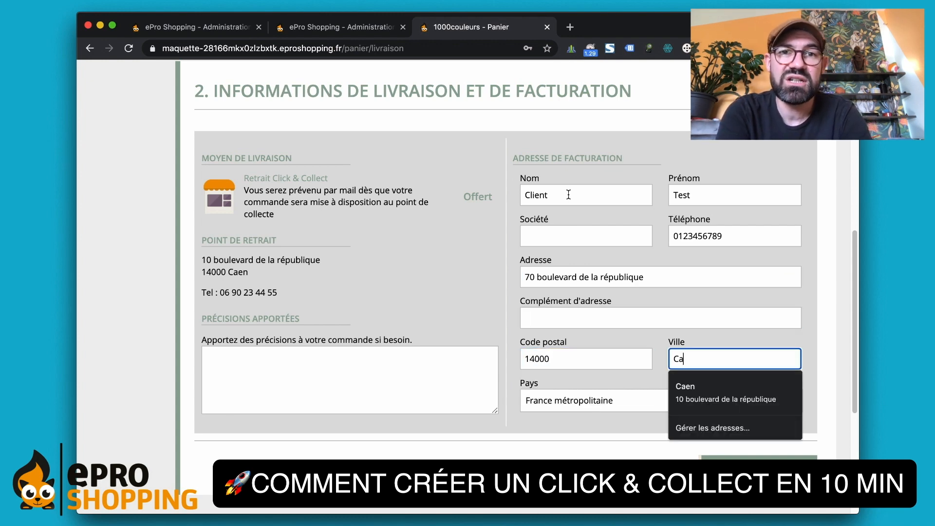
key("Tab")
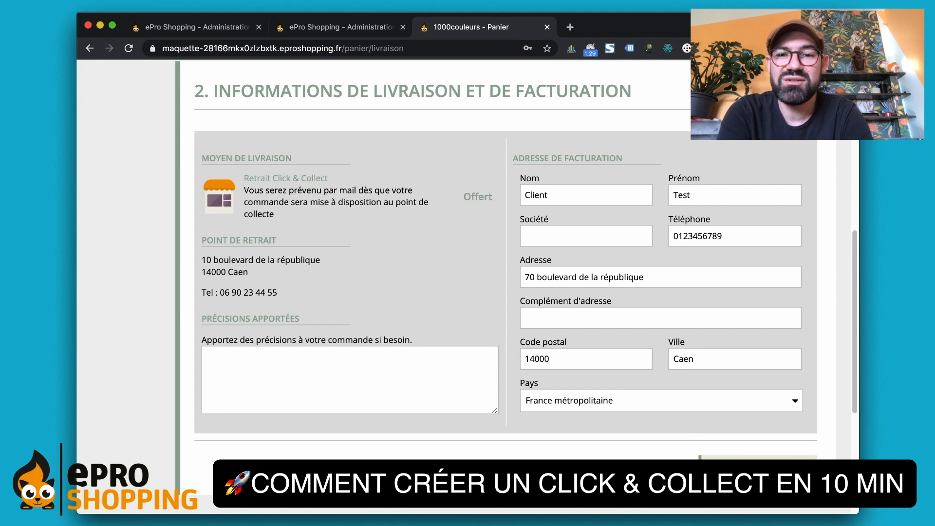
left_click(759, 470)
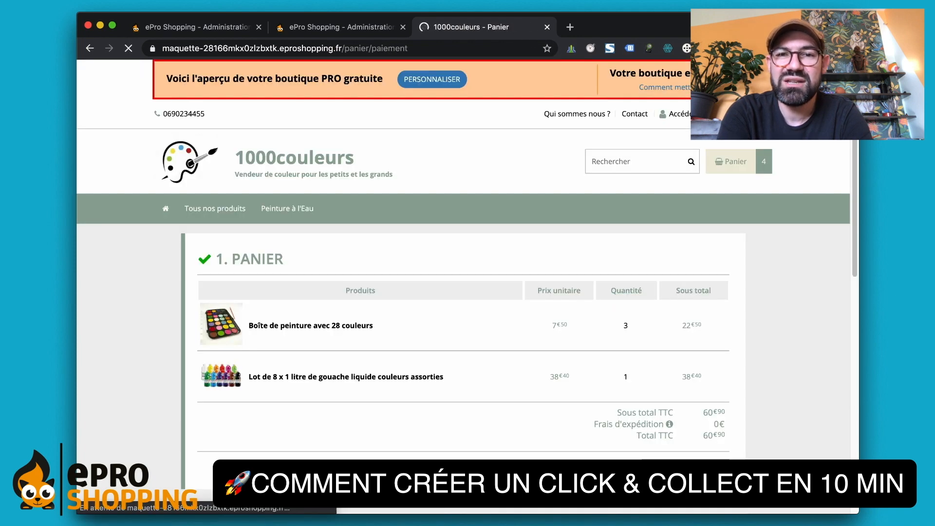
- Choose bank-card payment and fill in the card number, expiry date and security code
scroll(502, 182, "down", 5)
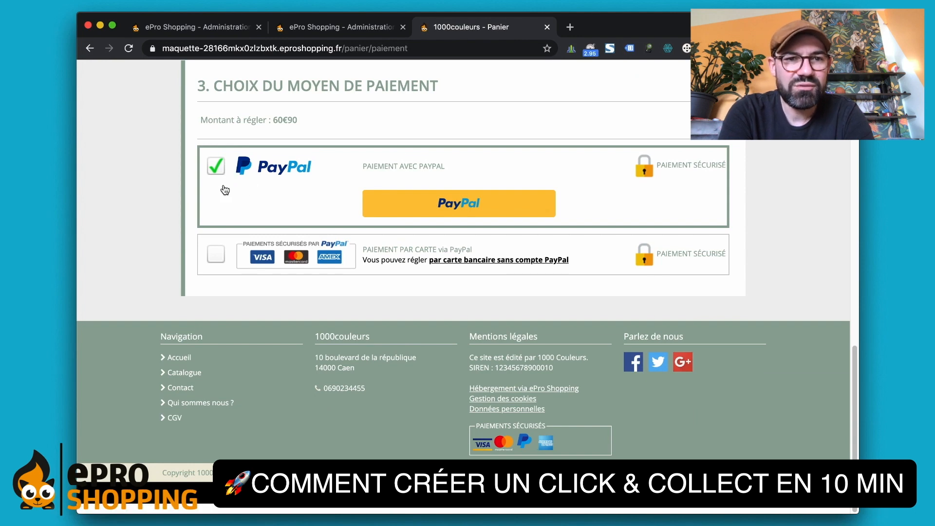
left_click(216, 258)
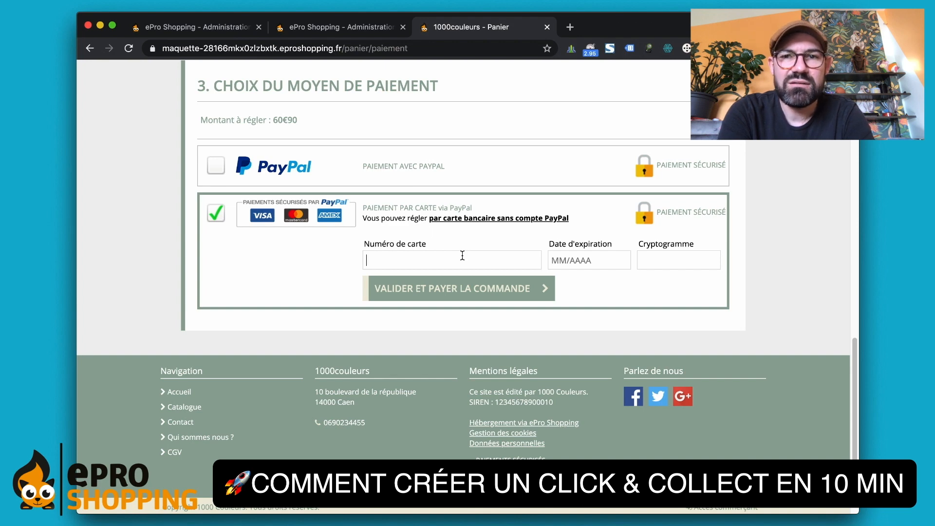
type("1234 1234 123")
type("4 1234")
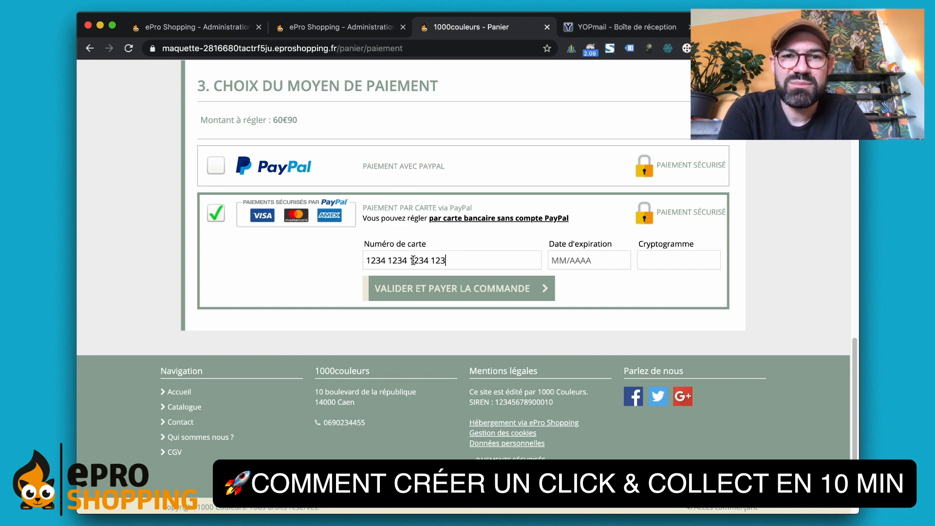
left_click(578, 263)
type("01 / 22")
left_click(658, 263)
type("12")
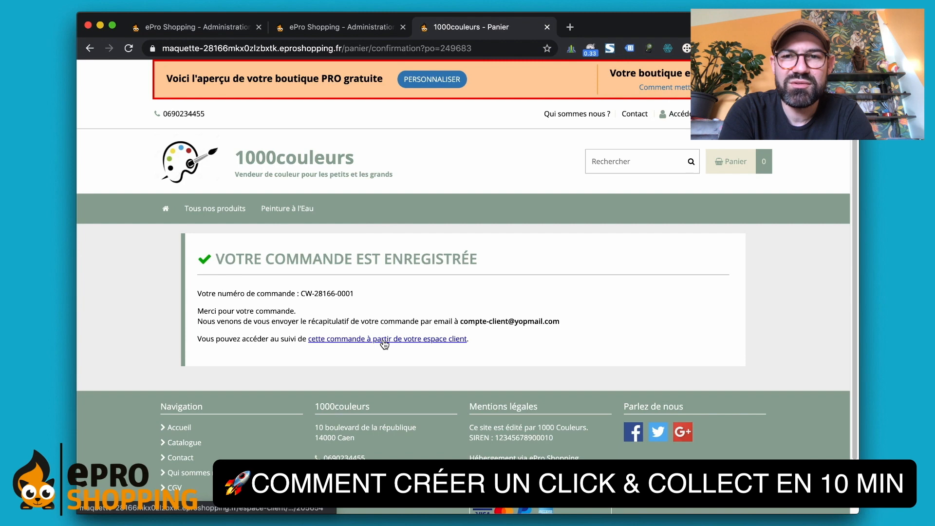
- Open order CW-28166-0001 via the espace client link and scroll through its details
scroll(384, 341, "down", 2)
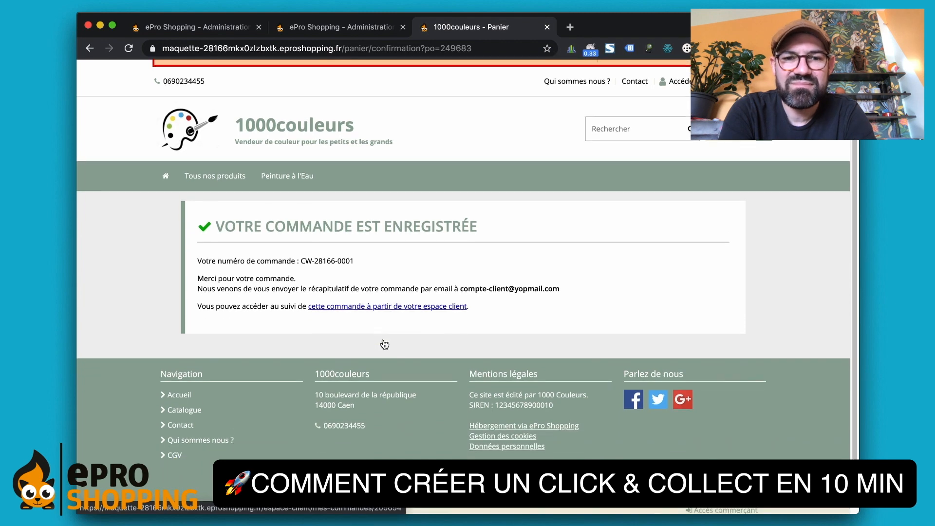
left_click(377, 309)
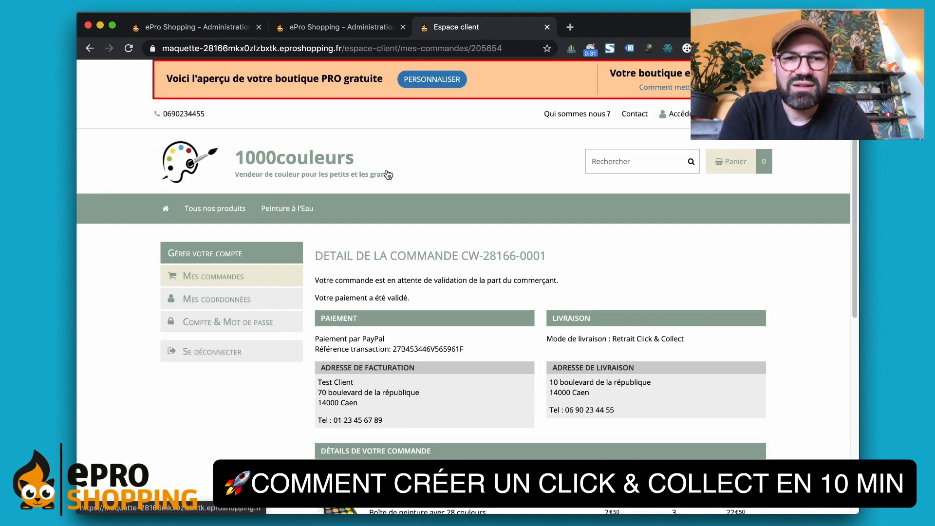
scroll(388, 175, "down", 2)
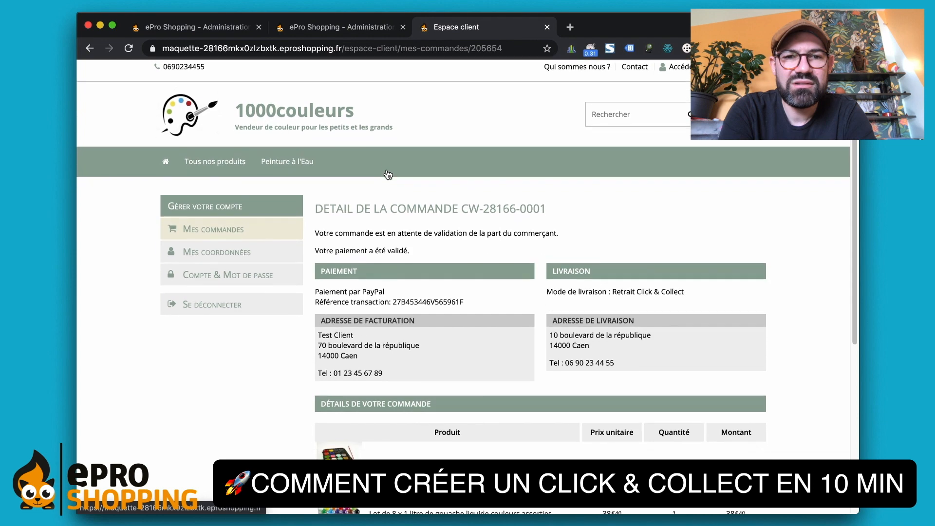
scroll(387, 171, "down", 1)
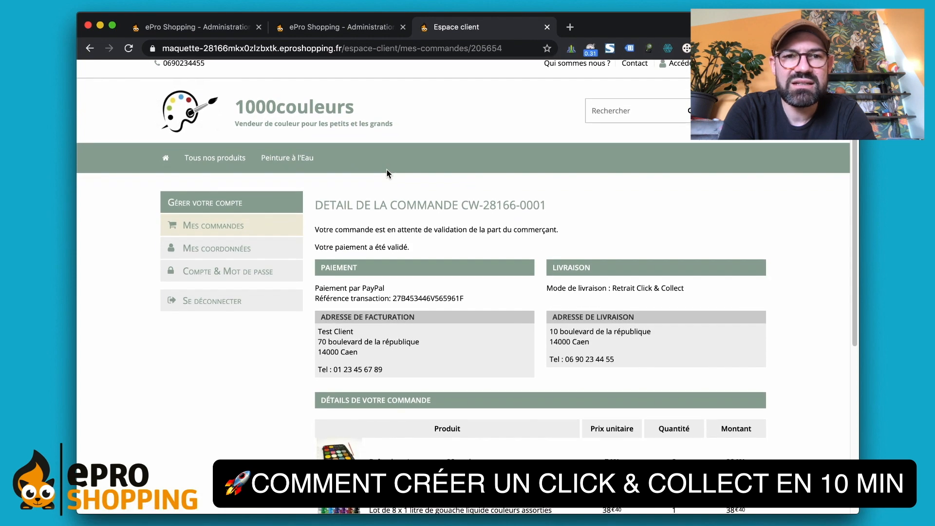
scroll(387, 170, "down", 2)
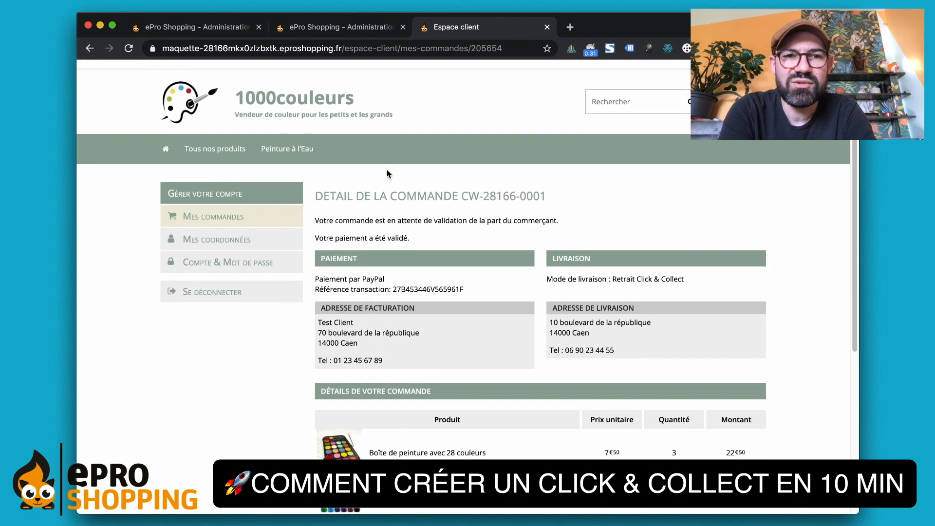
scroll(388, 174, "down", 5)
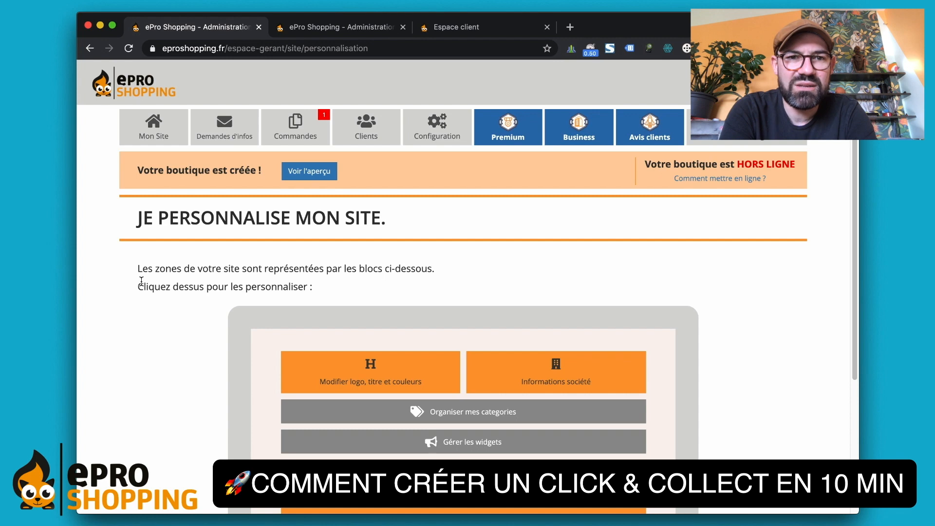
- Open order CW-28166-0001 from Commandes and accept it, putting it in preparation
left_click(295, 131)
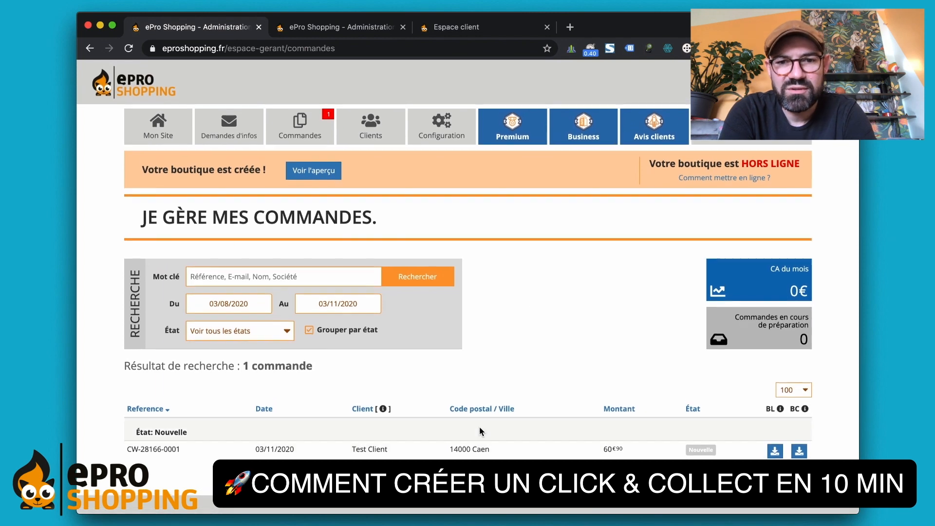
left_click(488, 454)
scroll(512, 337, "down", 5)
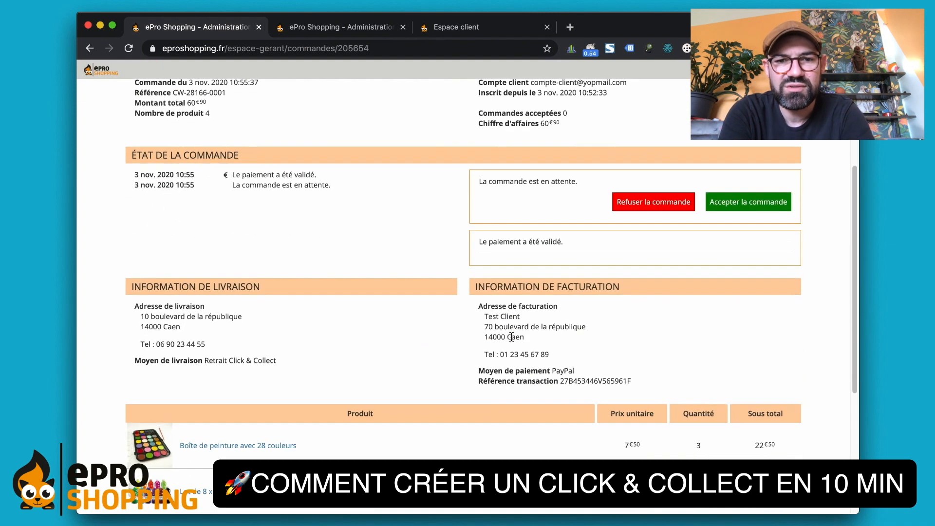
scroll(512, 337, "down", 5)
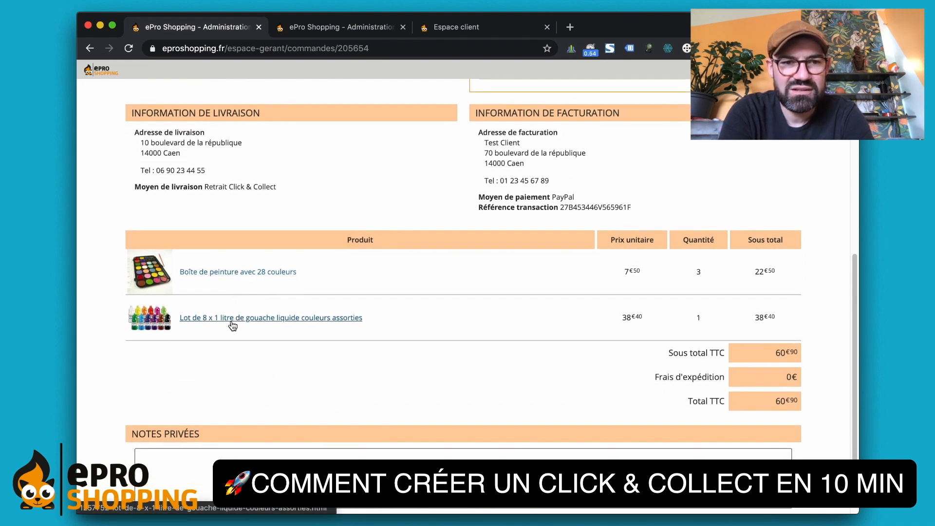
scroll(458, 337, "down", 3)
scroll(458, 337, "up", 10)
scroll(458, 337, "down", 4)
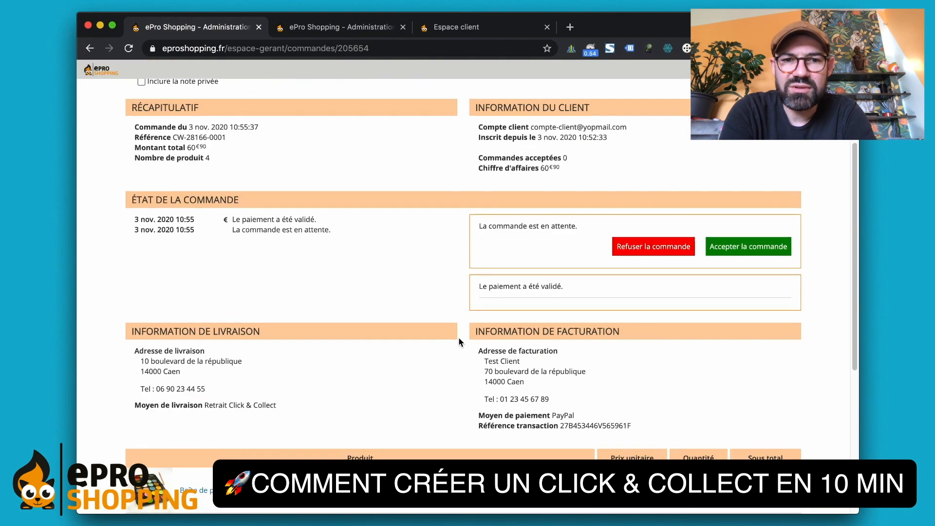
scroll(459, 343, "up", 1)
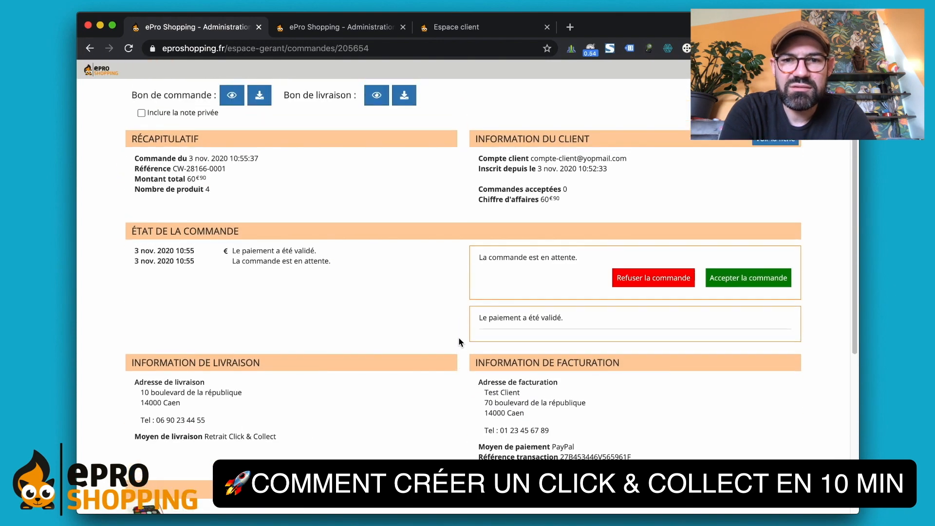
left_click(751, 278)
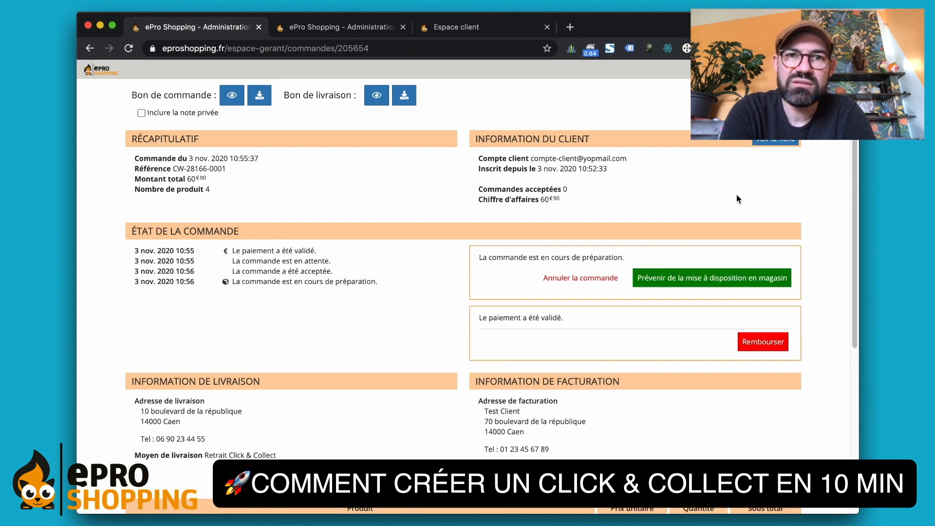
- Send the 'Prévenir de la mise à disposition en magasin' pickup notice for CW-28166-0001
left_click(711, 285)
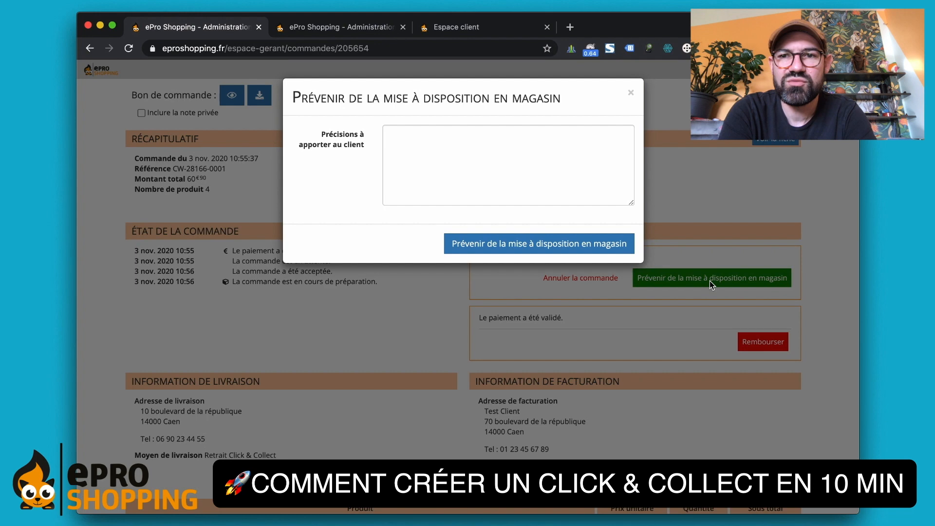
left_click(478, 189)
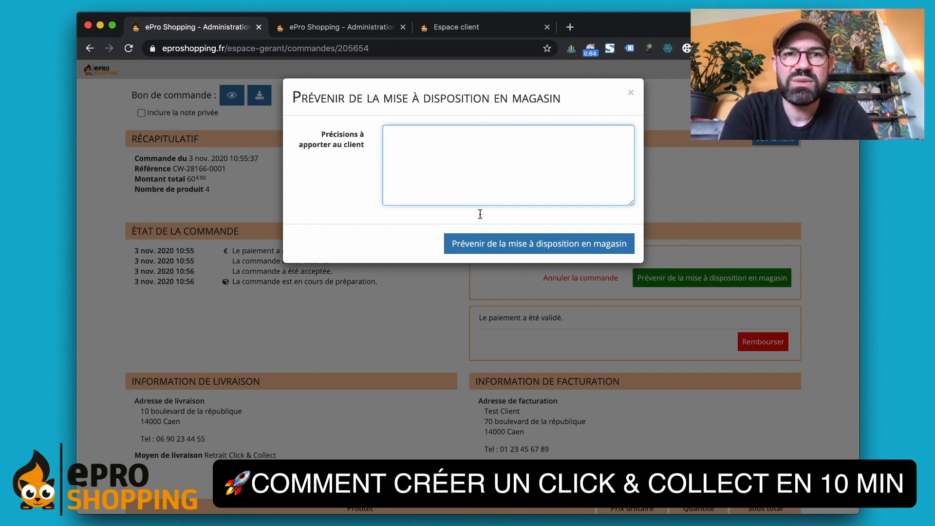
left_click(505, 243)
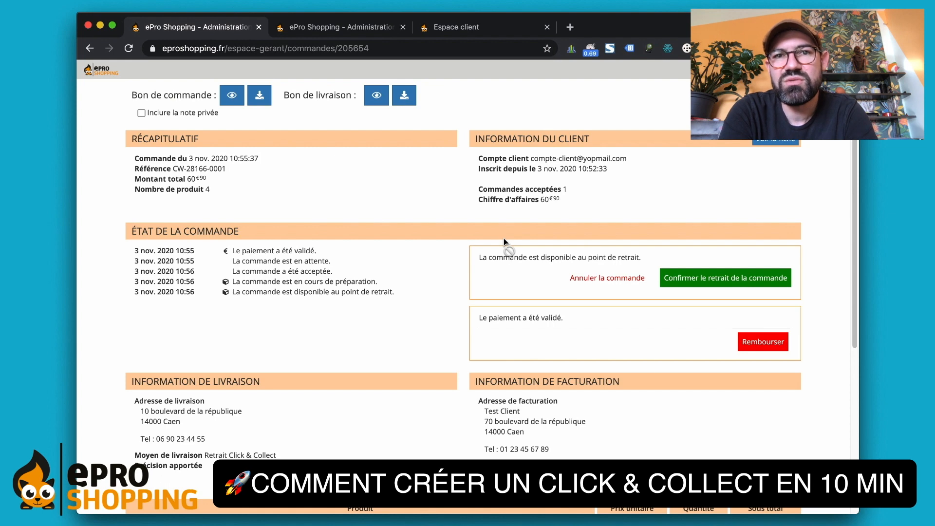
scroll(619, 287, "up", 3)
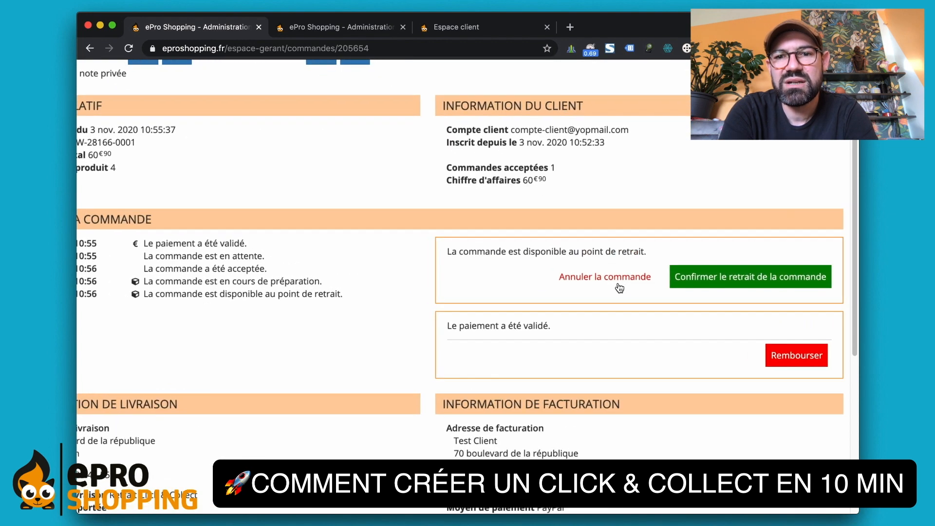
scroll(620, 288, "right", 2)
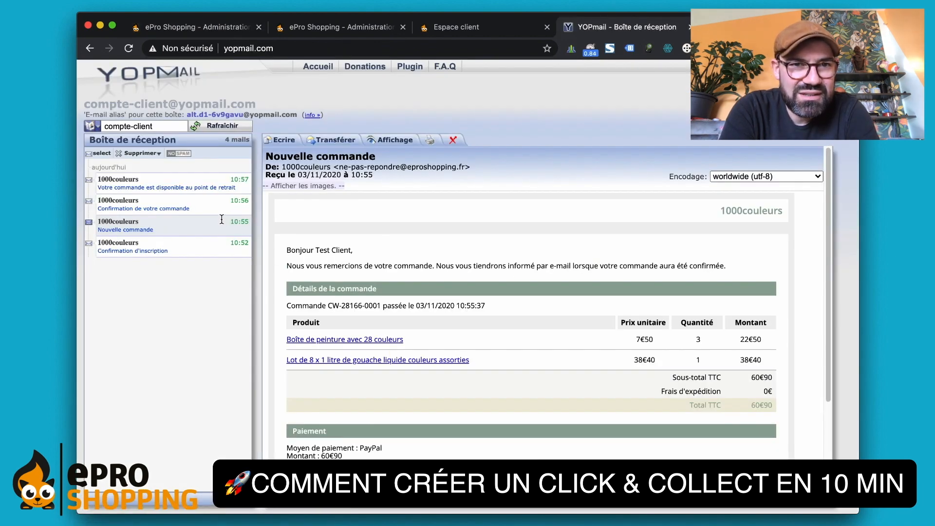
- Read the order confirmation and pickup-ready e-mails in YOPmail, checking the Retrait Click & Collect line
left_click(207, 209)
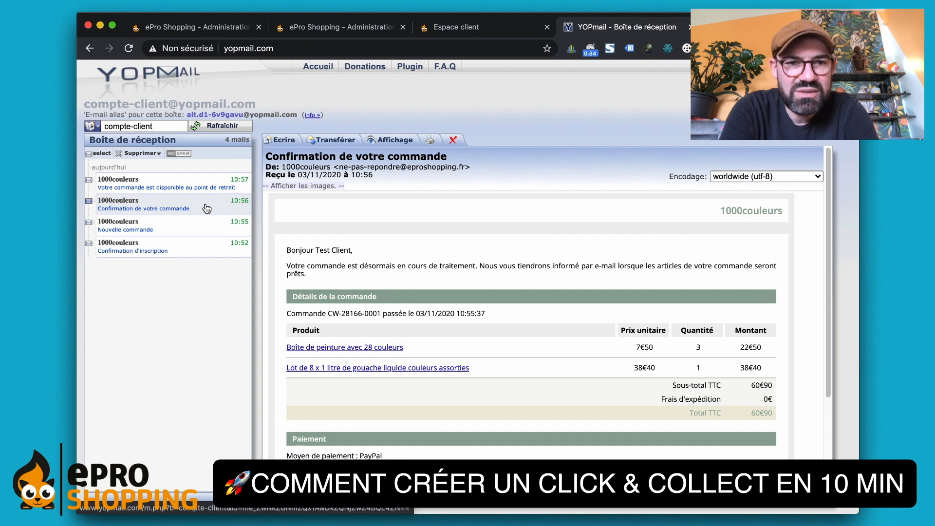
left_click(193, 190)
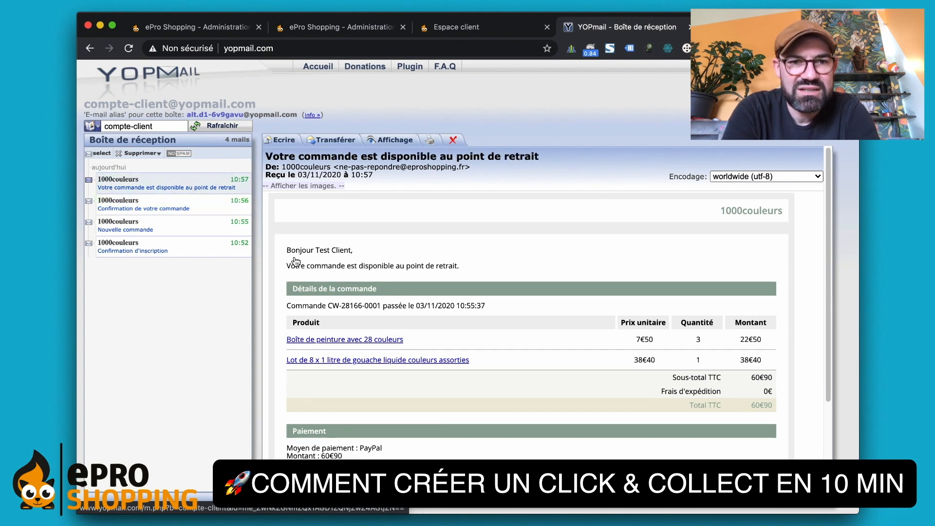
left_click_drag(291, 250, 289, 280)
left_click(289, 278)
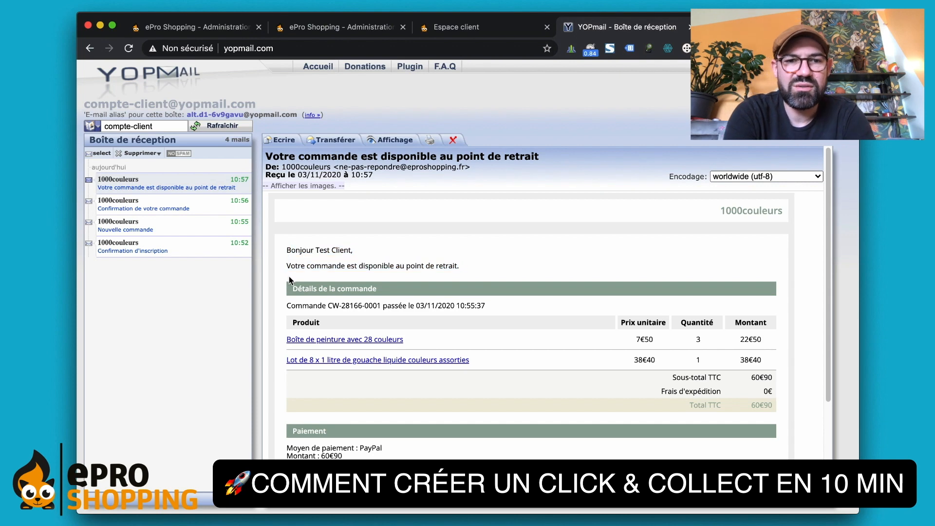
scroll(289, 278, "down", 3)
scroll(290, 281, "down", 1)
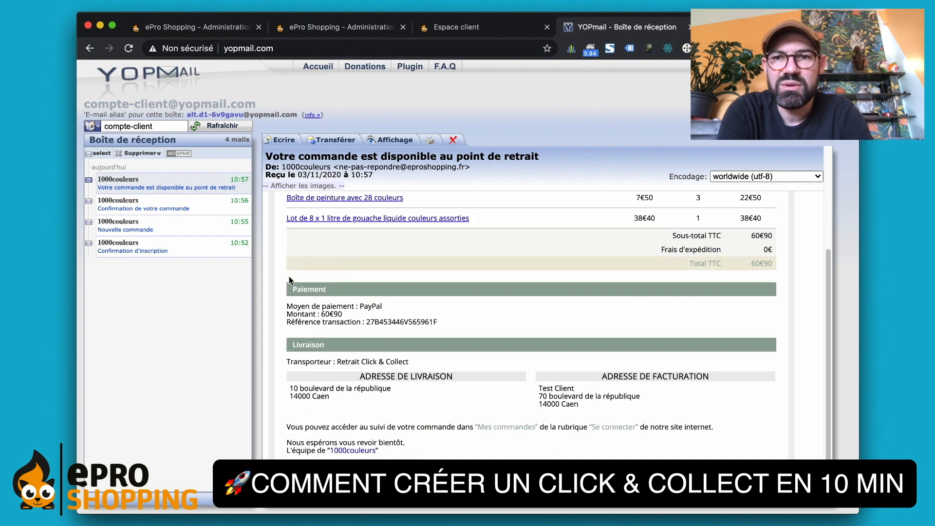
left_click_drag(299, 369, 292, 352)
left_click(292, 353)
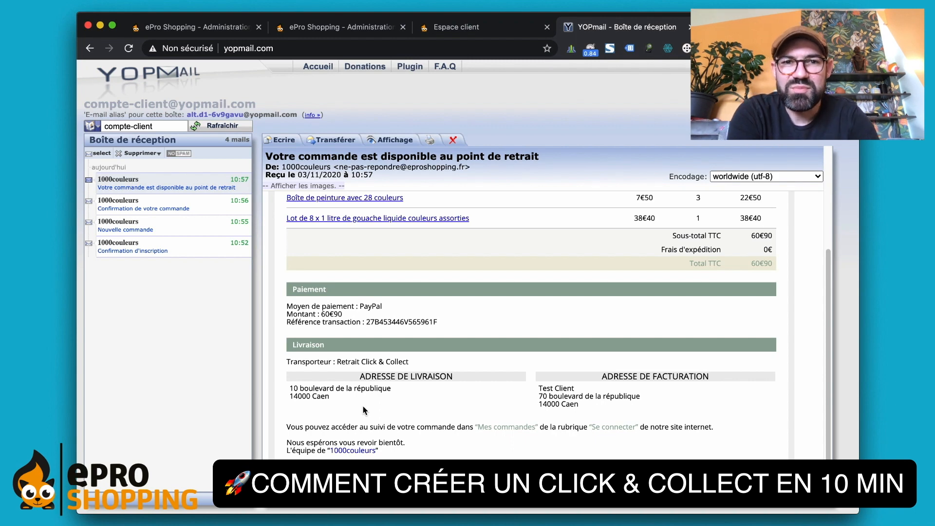
- Open a blank new-product form from Gérer produits et services in ePro Shopping
scroll(363, 411, "up", 5)
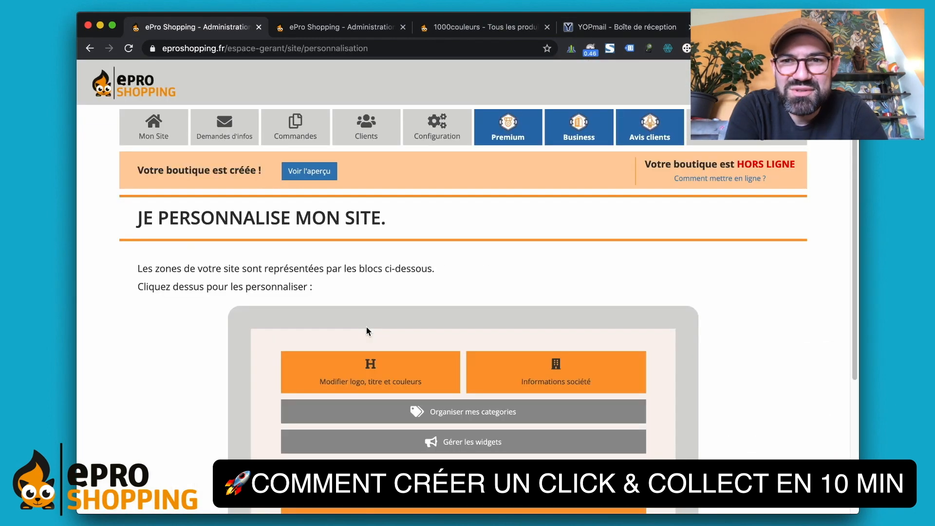
scroll(367, 326, "down", 4)
left_click(468, 364)
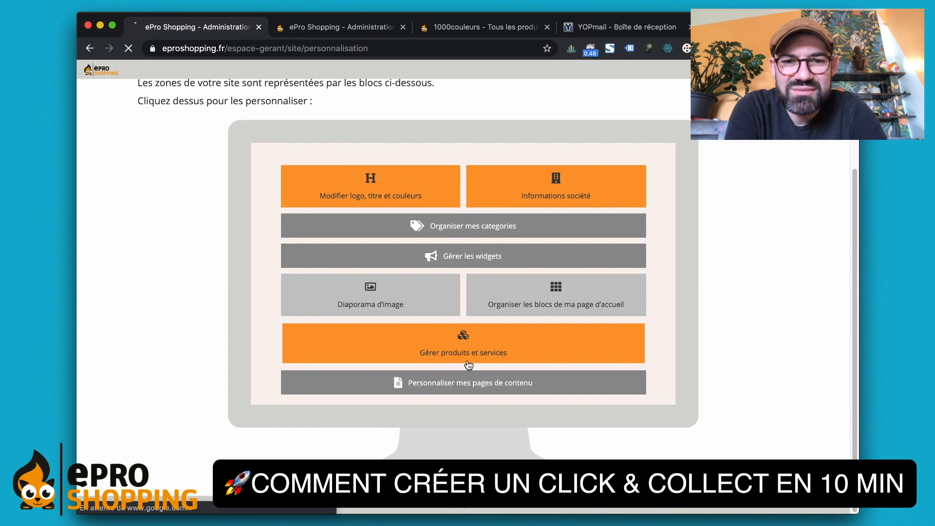
scroll(472, 314, "down", 1)
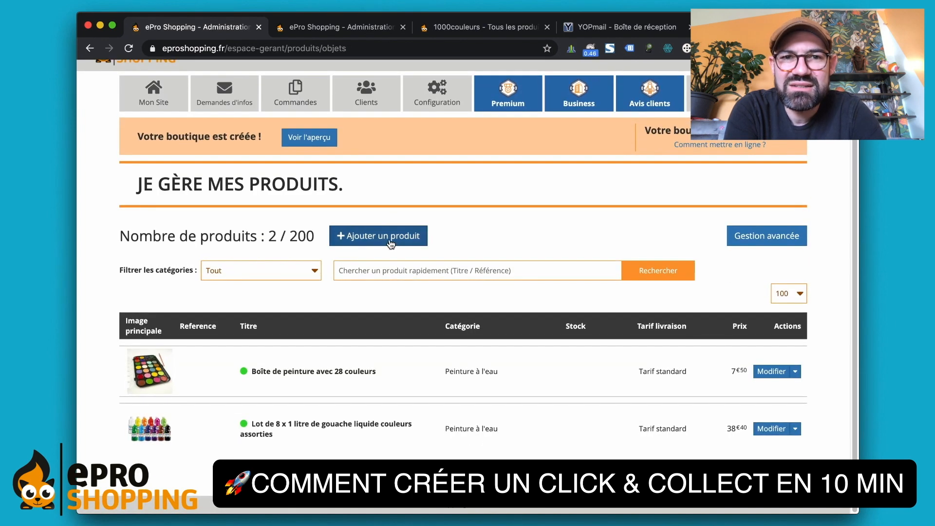
left_click(390, 240)
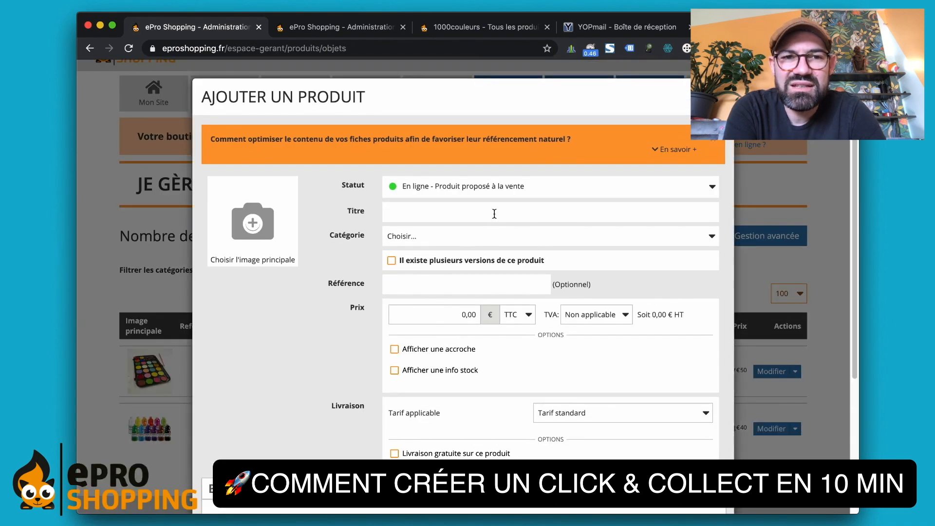